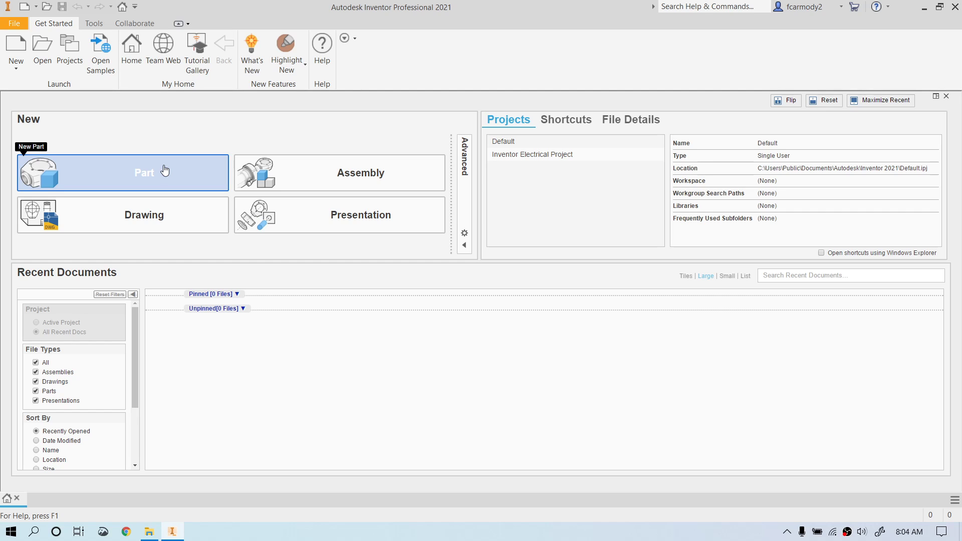
Step: Create a new part document
click(165, 171)
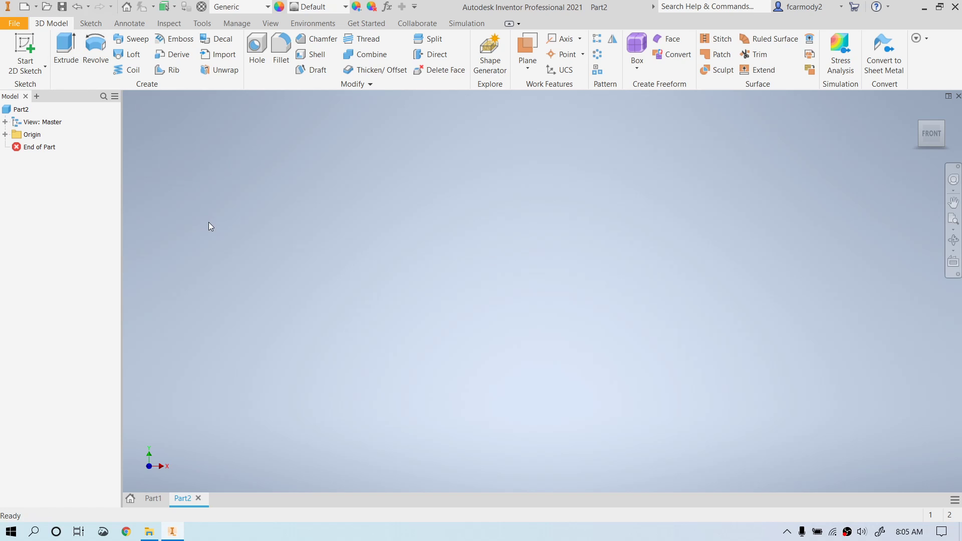
click(35, 7)
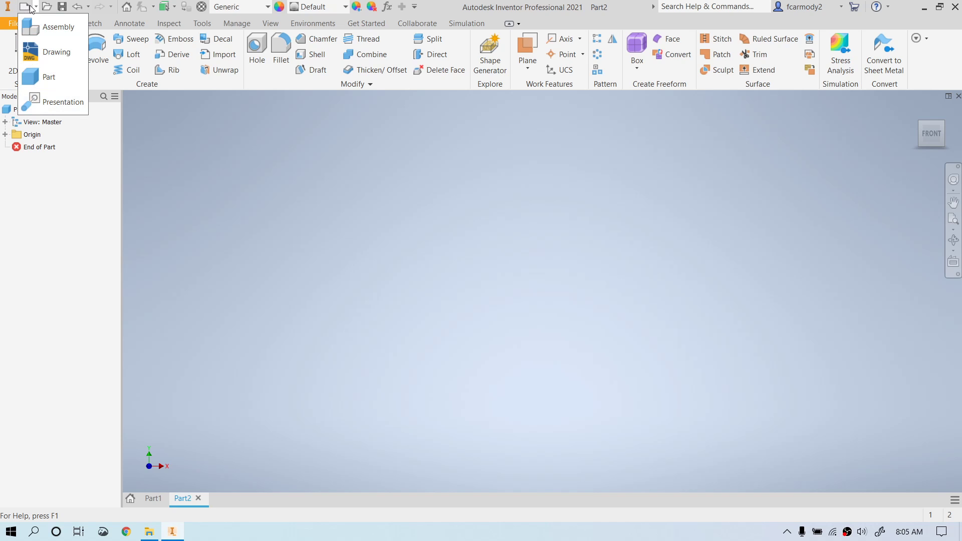
click(240, 151)
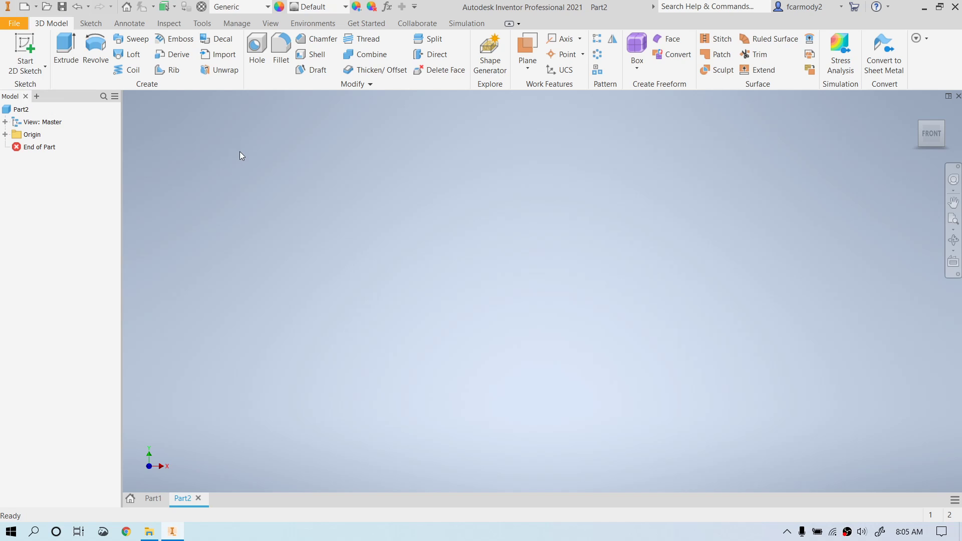
Step: Compare the two open part documents and close Part2, keeping Part1 open
click(158, 501)
click(185, 500)
click(198, 499)
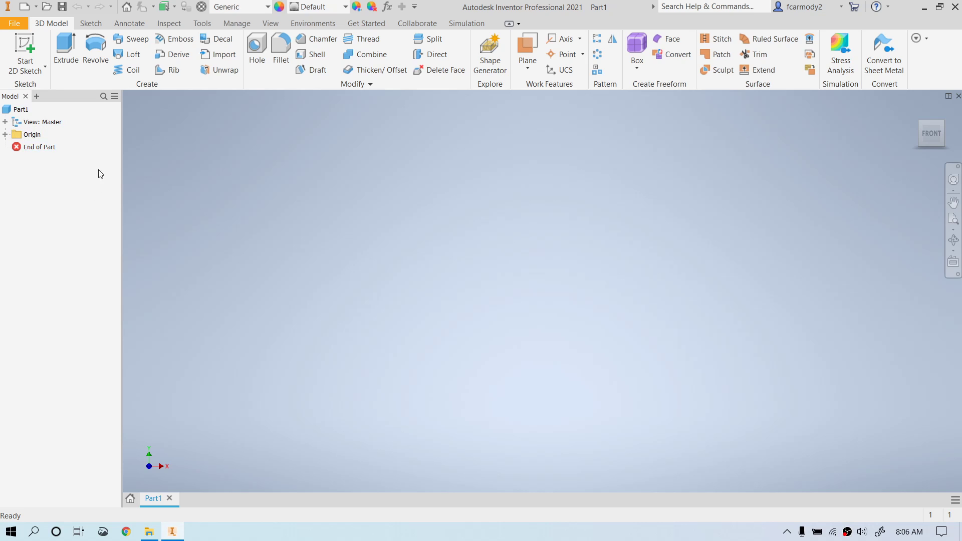
click(87, 24)
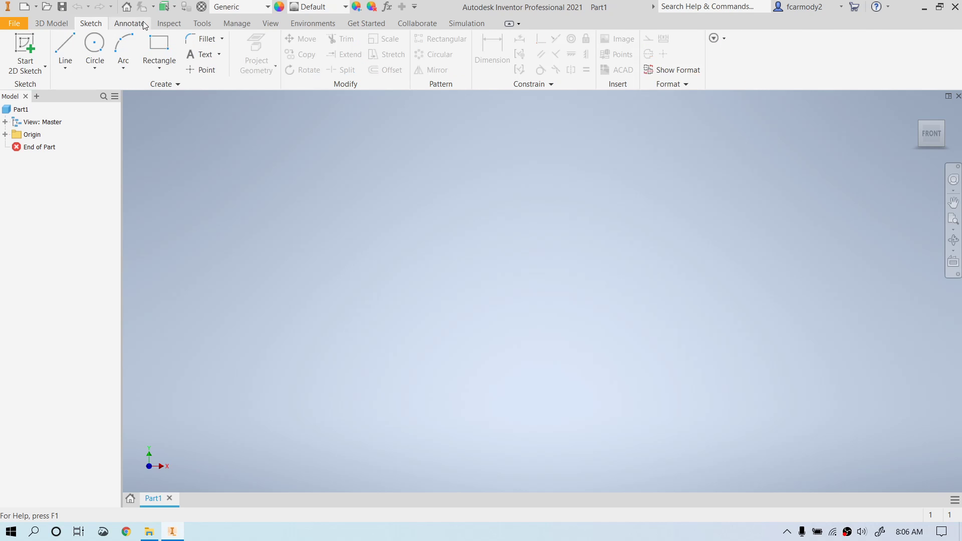
click(123, 25)
click(91, 24)
click(51, 23)
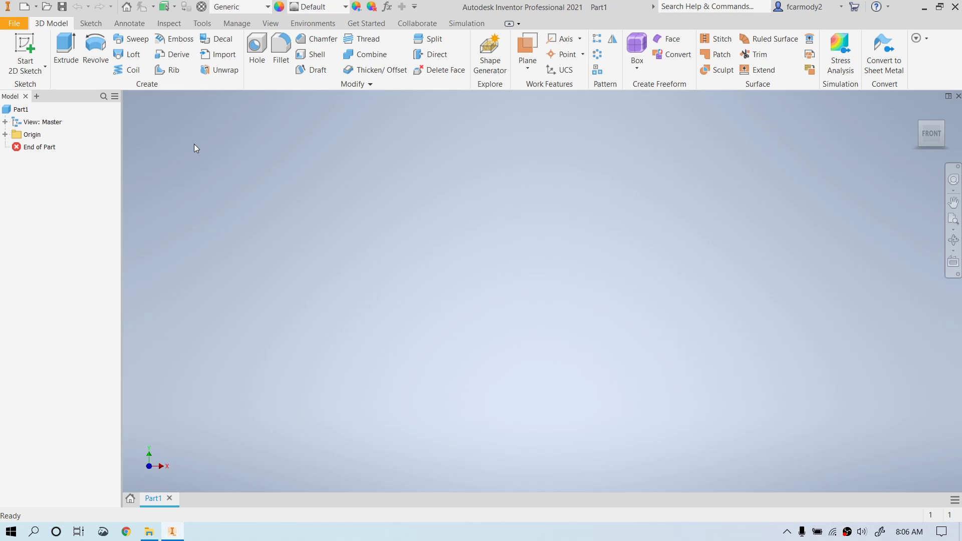
Step: Start a 2D sketch on the horizontal XZ origin plane and draw a horizontal line about 0.98 in long above the origin
click(20, 47)
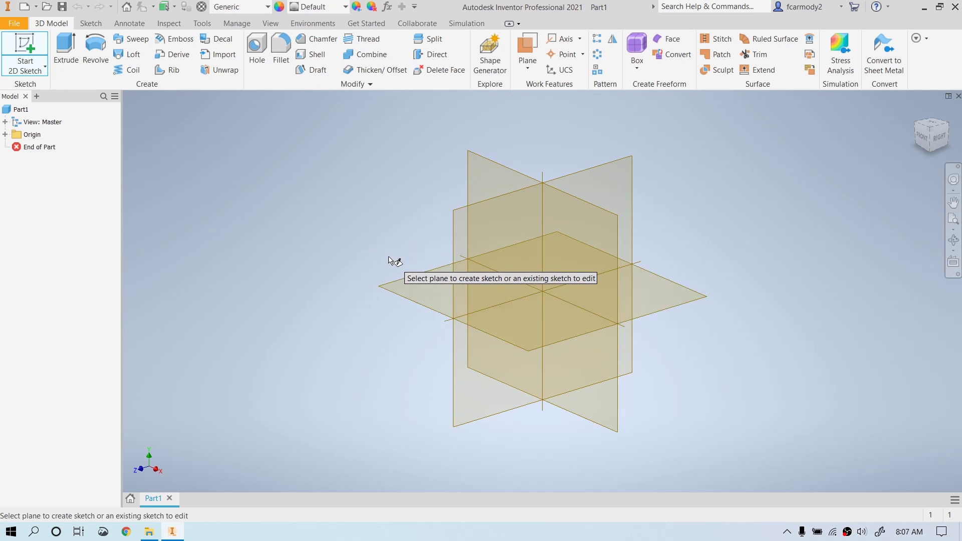
click(409, 286)
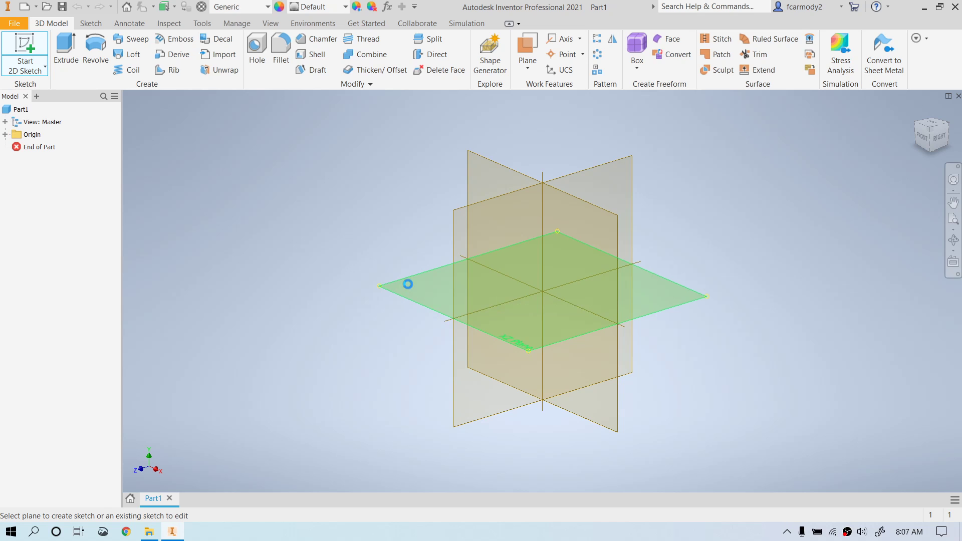
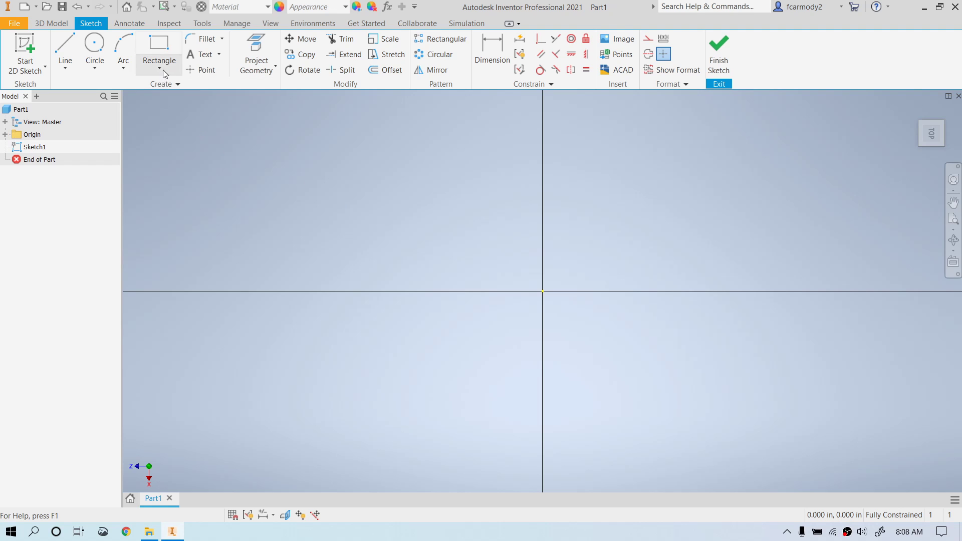
click(65, 42)
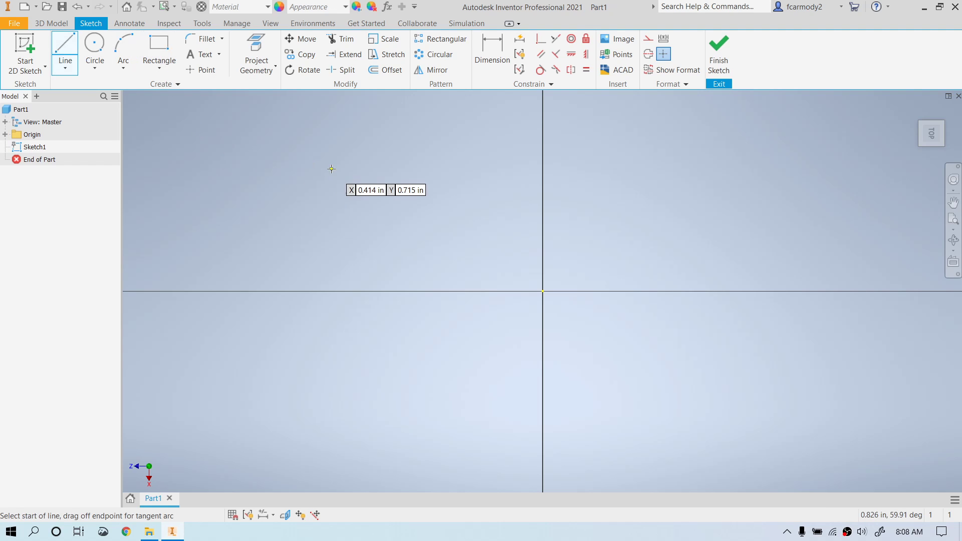
click(401, 192)
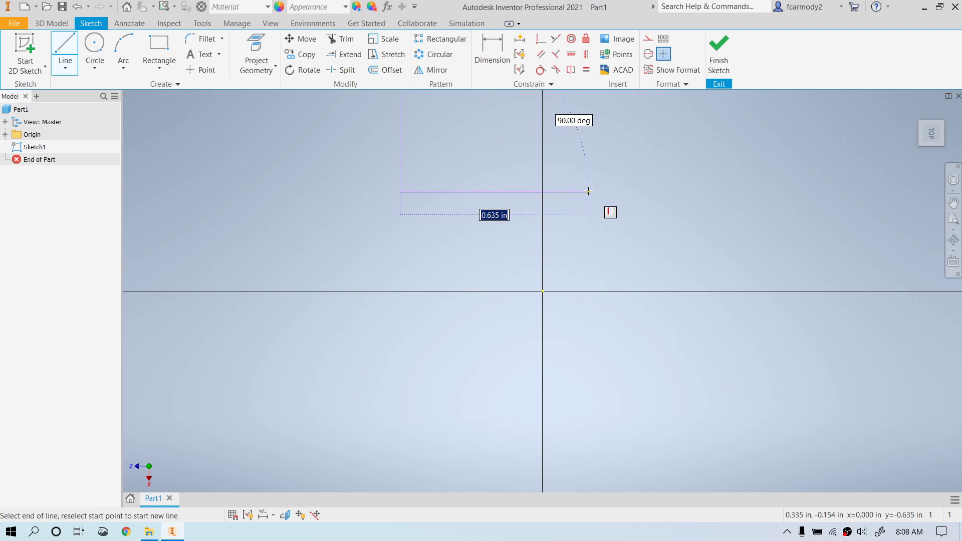
key(Escape)
click(691, 192)
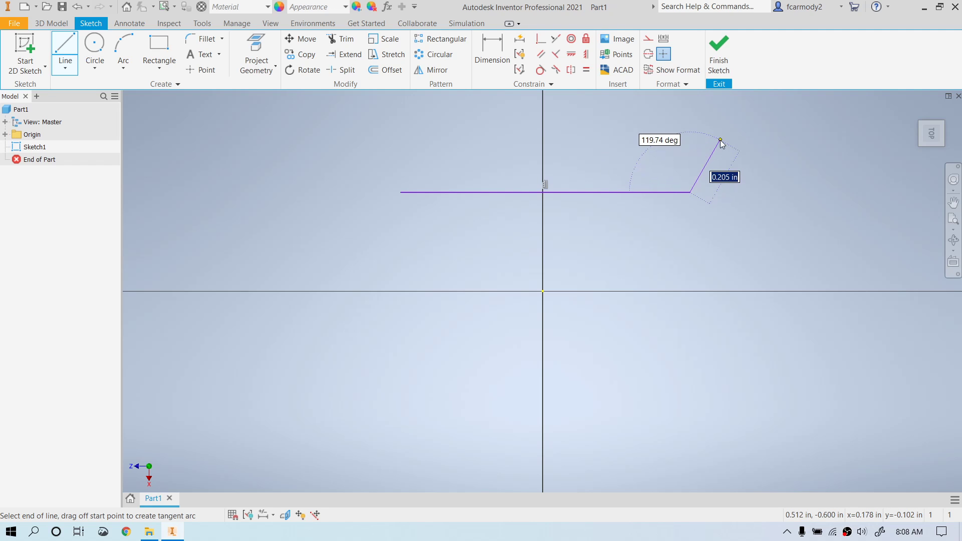
right_click(721, 141)
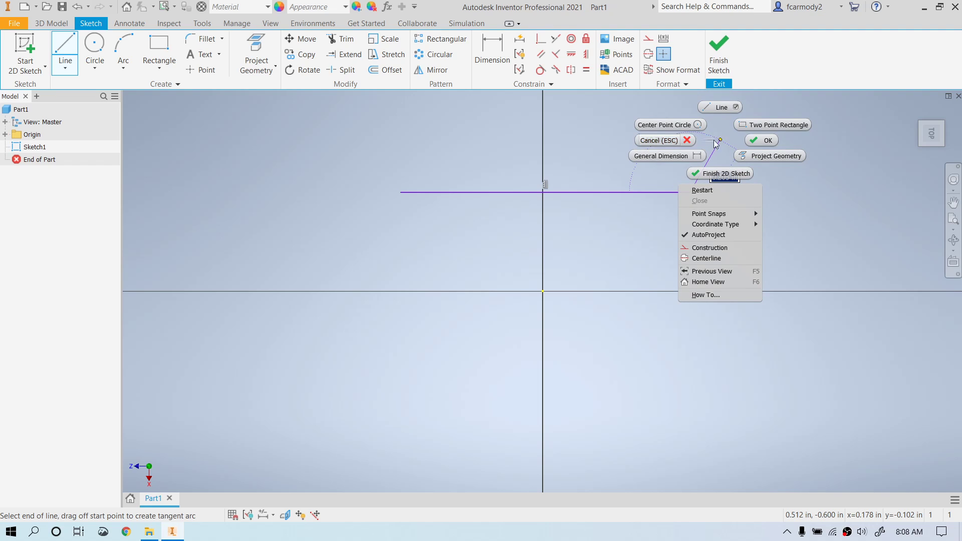
click(768, 141)
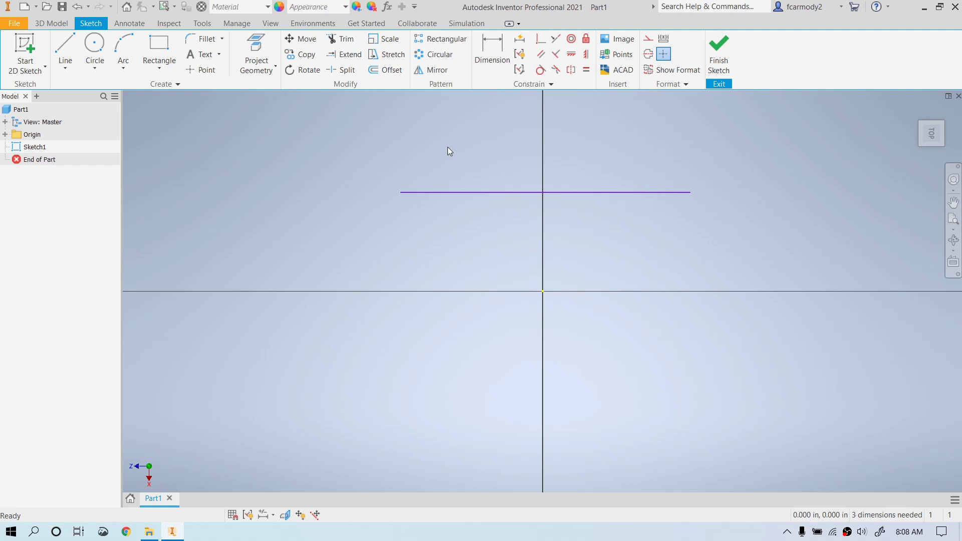
Step: Dimension the horizontal line's length above it and set it to 4 in
click(502, 58)
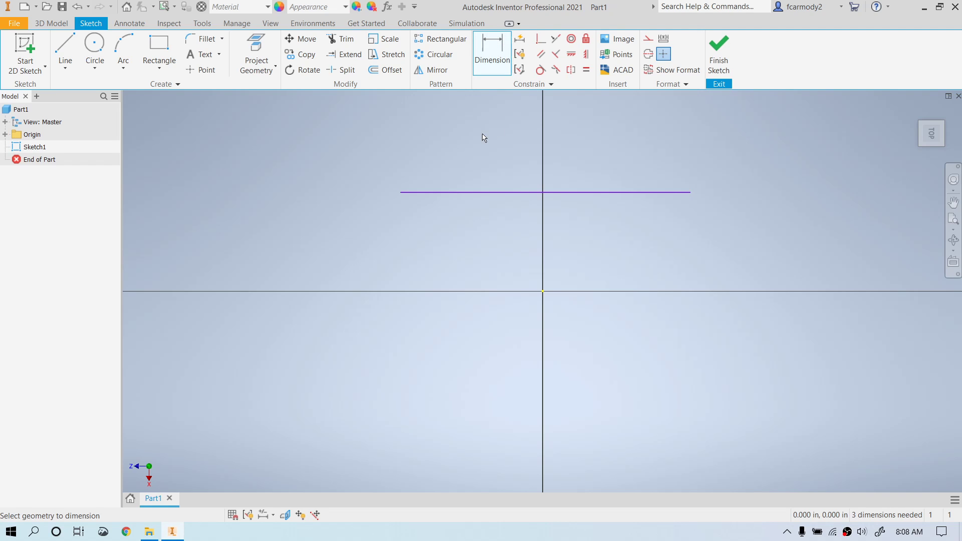
click(514, 193)
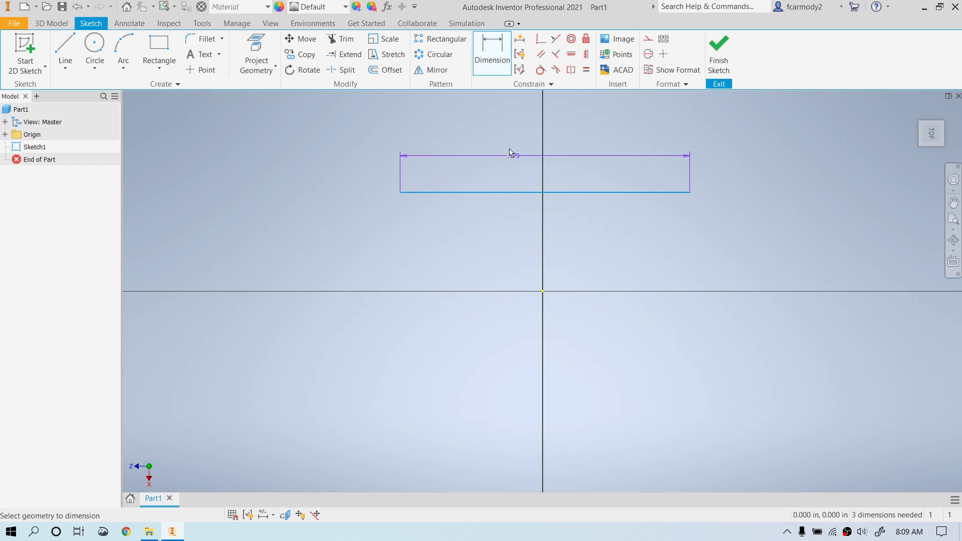
click(521, 137)
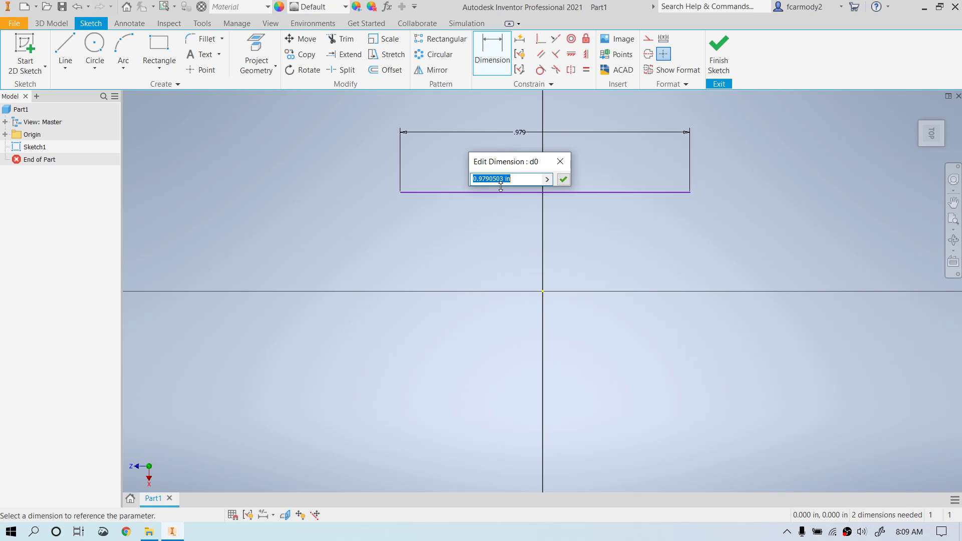
text(8)
key(Return)
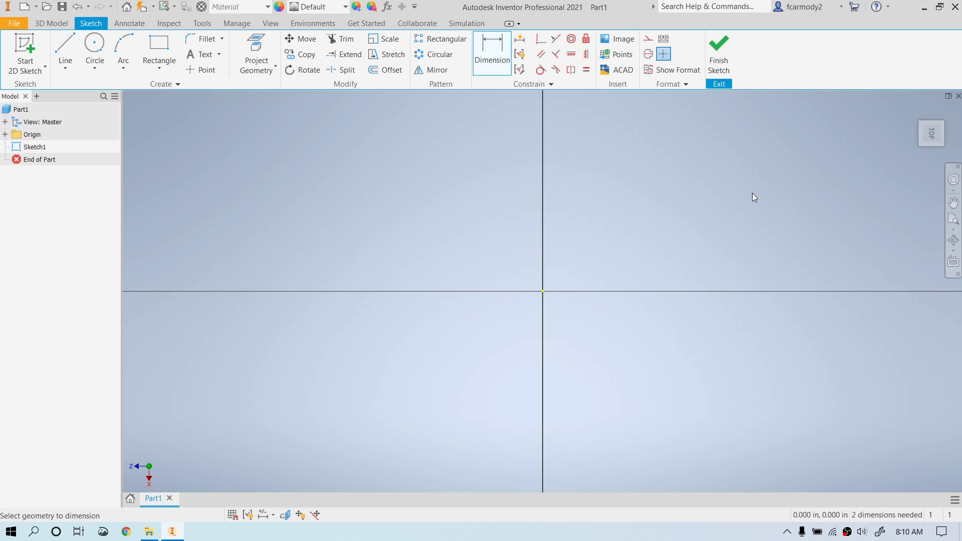
Step: Examine the dimensioned line and the sketch origin at different zoom levels and view positions
scroll(752, 193, up, 4)
scroll(752, 193, down, 5)
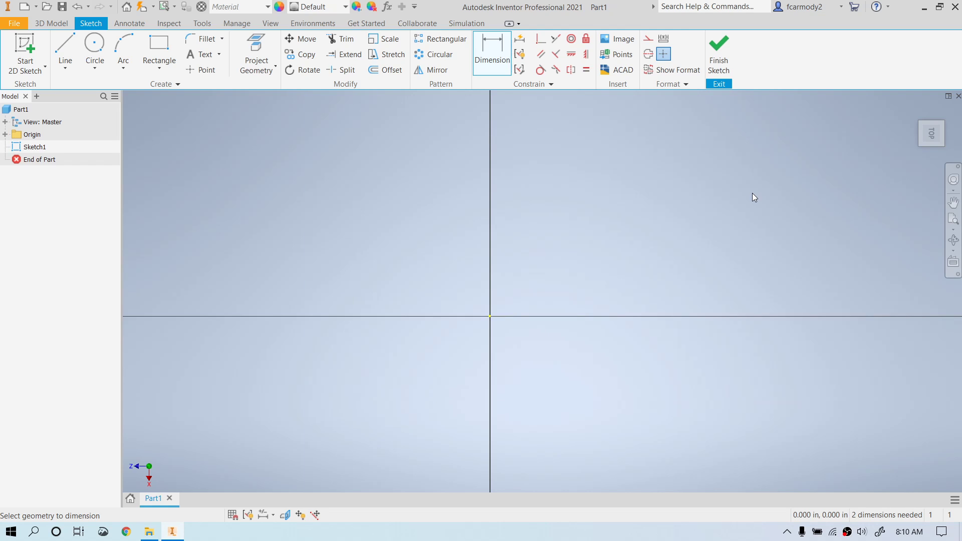
scroll(753, 194, down, 3)
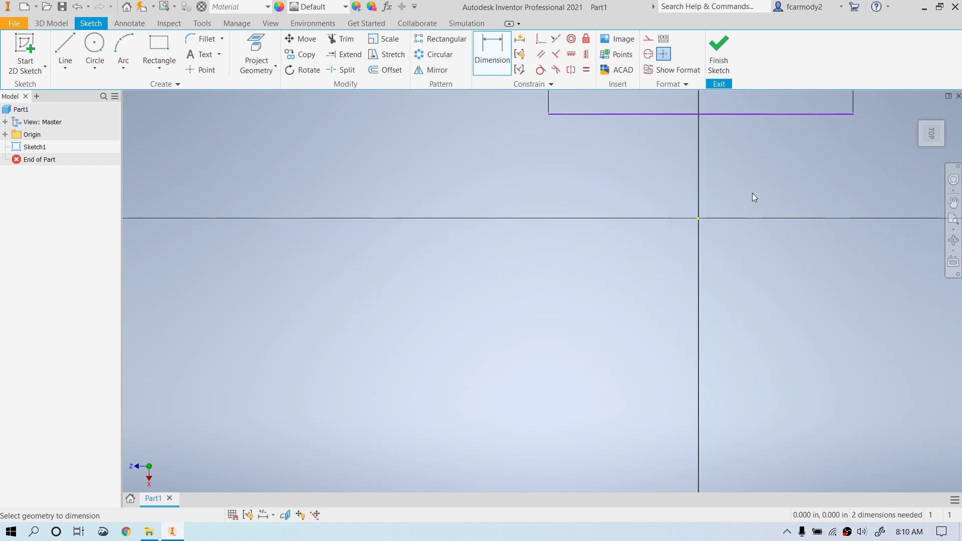
scroll(753, 194, down, 2)
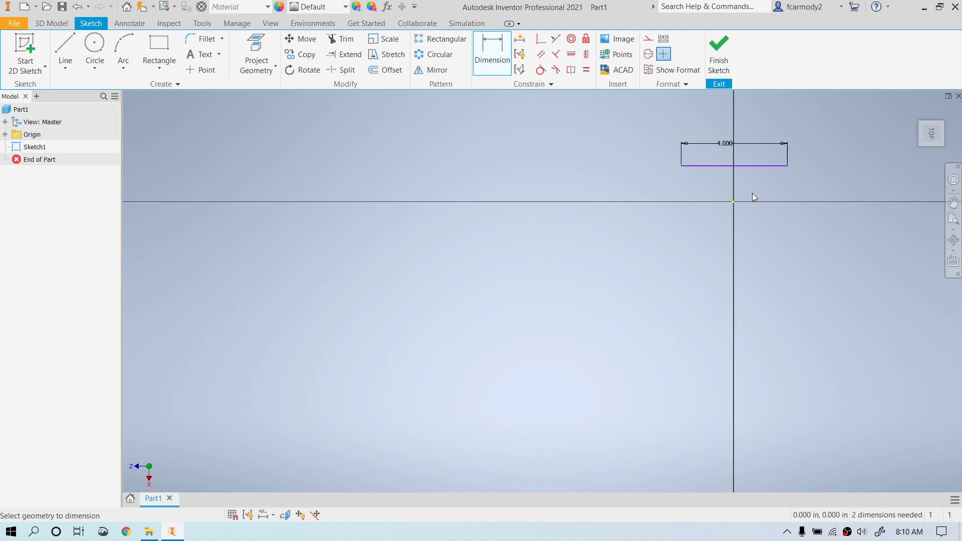
scroll(753, 194, up, 5)
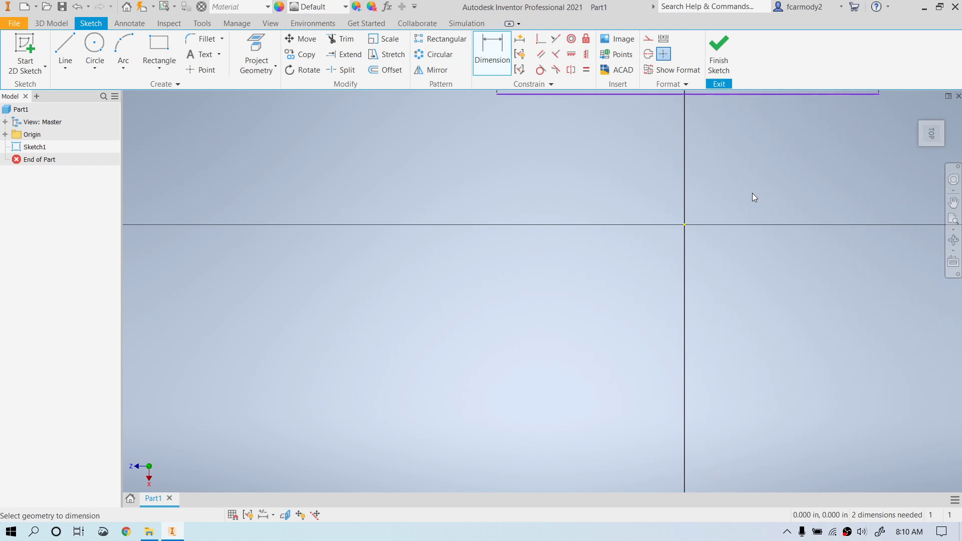
scroll(753, 193, up, 2)
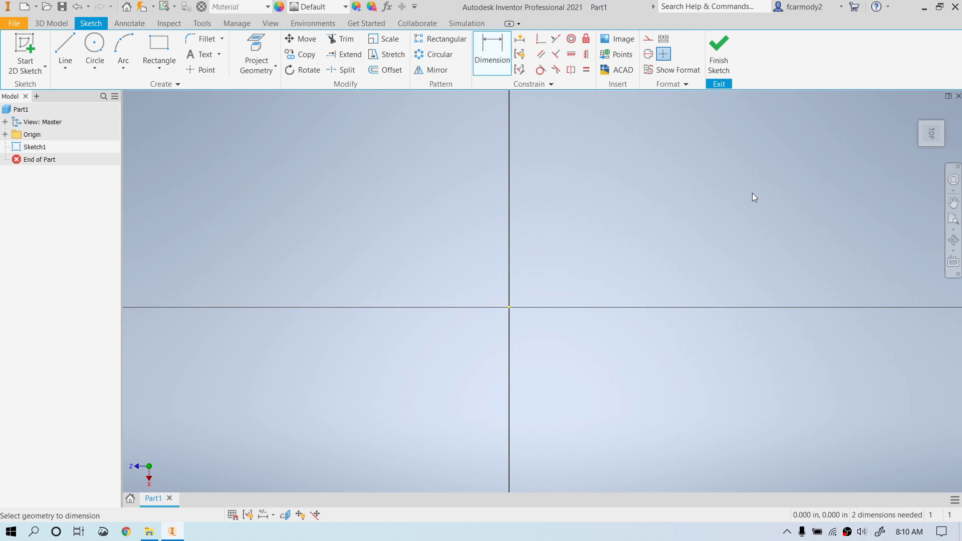
scroll(752, 193, down, 2)
scroll(752, 193, down, 5)
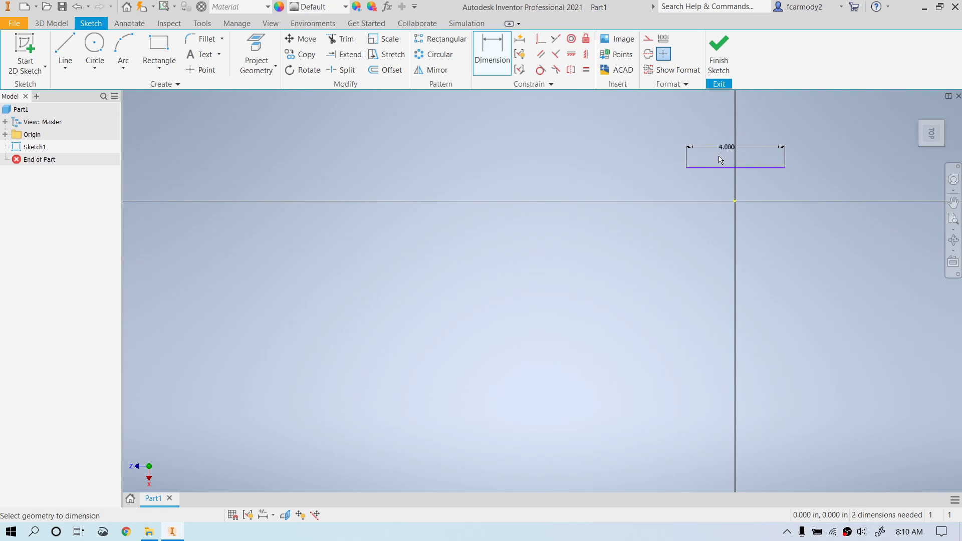
scroll(733, 166, up, 3)
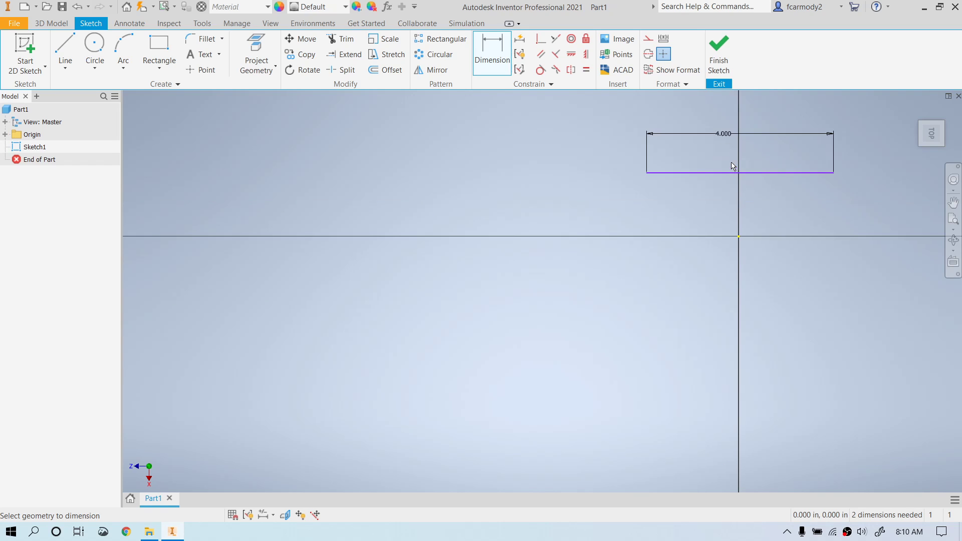
scroll(733, 166, up, 4)
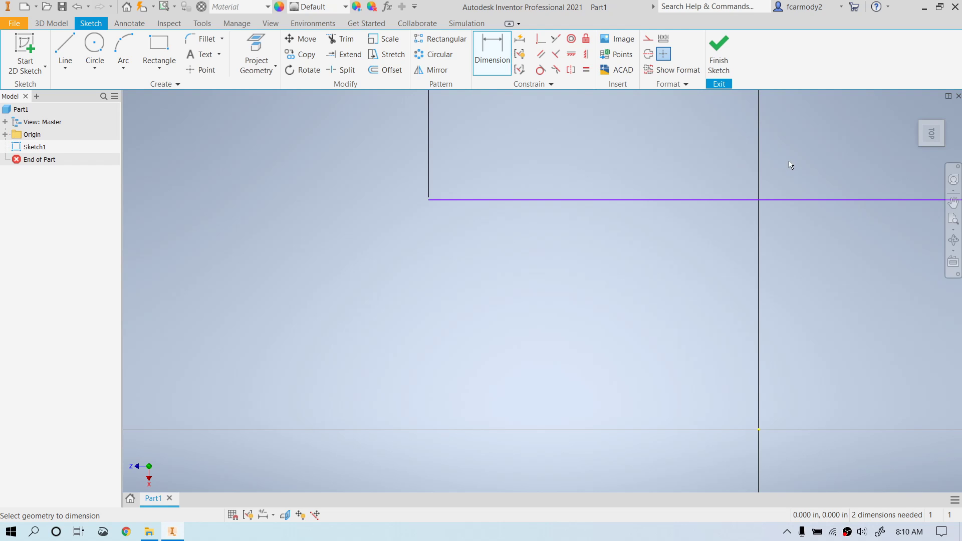
scroll(794, 166, down, 2)
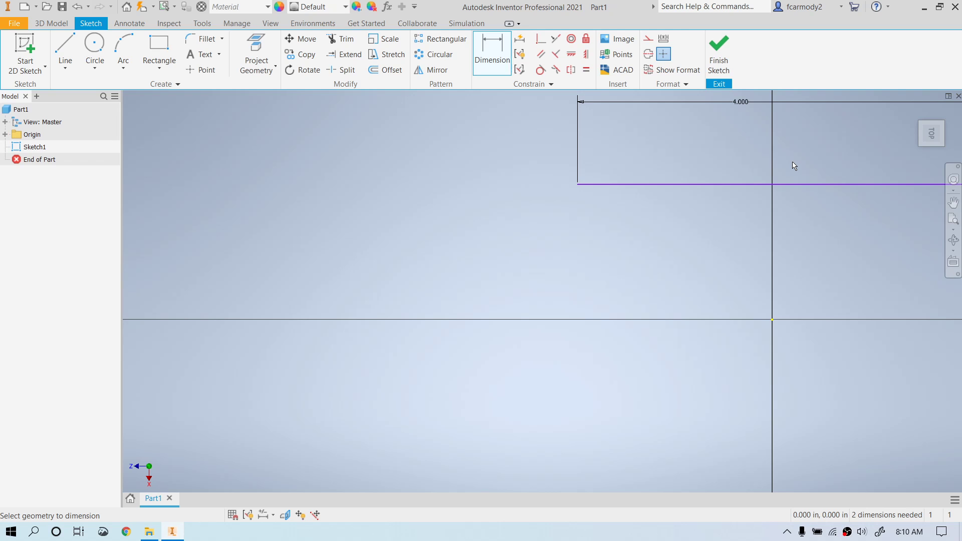
mouse_move(793, 165)
middle_down()
mouse_move(655, 223)
mouse_move(723, 194)
middle_up()
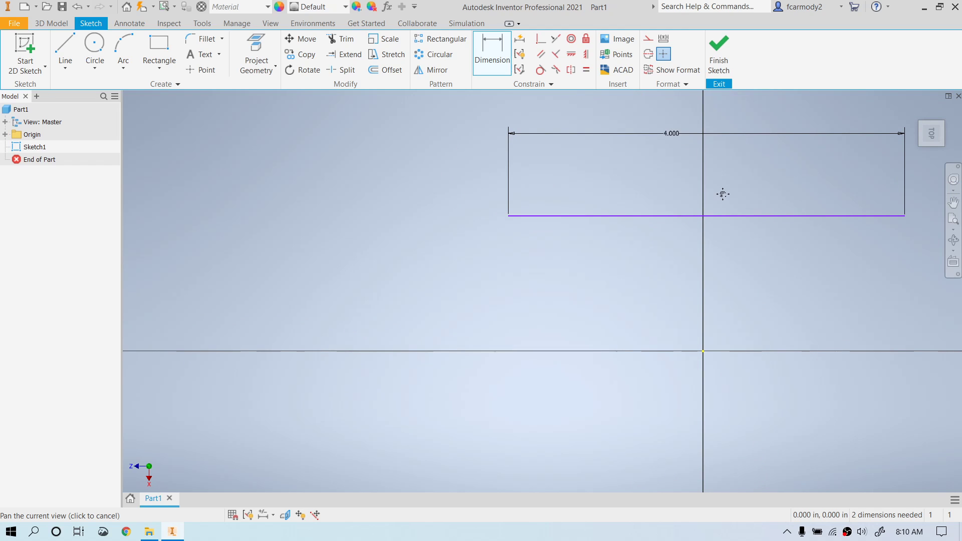
middle_drag(724, 195, 560, 277)
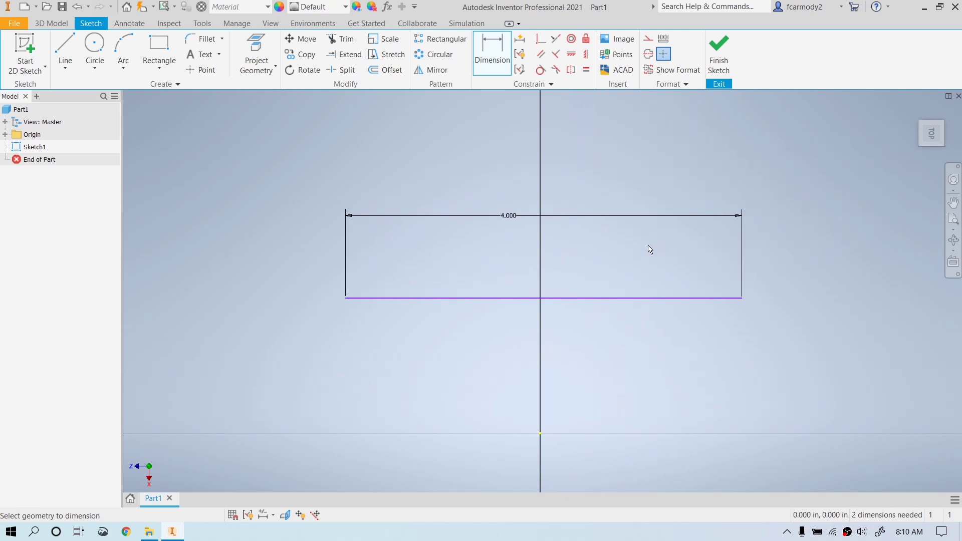
scroll(596, 258, down, 3)
scroll(596, 258, down, 5)
scroll(596, 257, up, 6)
mouse_move(596, 258)
middle_down()
mouse_move(737, 232)
mouse_move(601, 269)
middle_up()
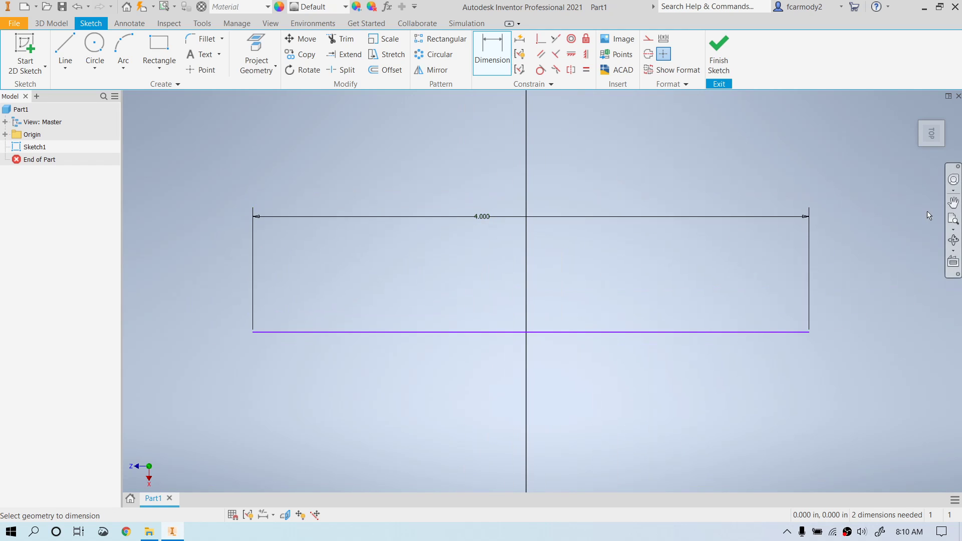
scroll(726, 281, down, 10)
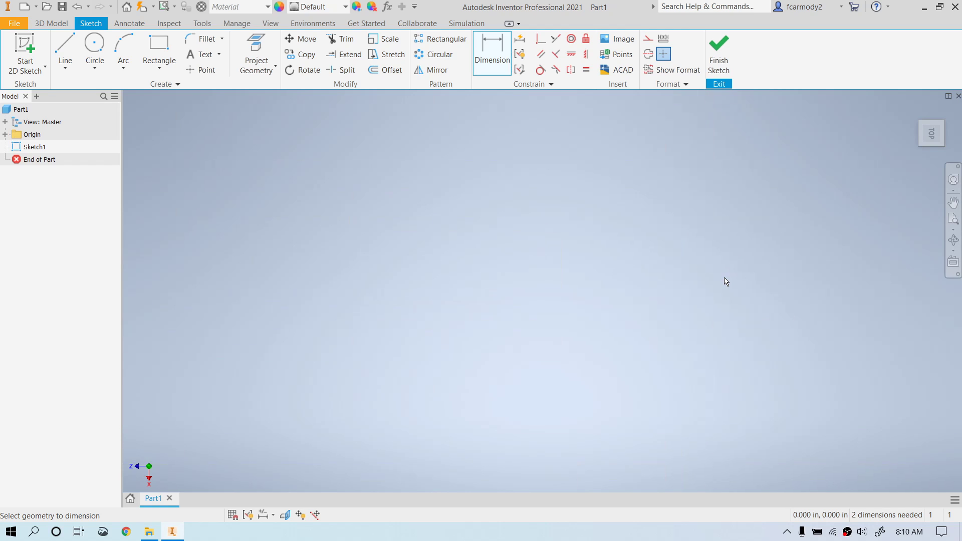
Step: Fit the whole sketch in the view with Zoom All and look over the line with some free space around it
click(953, 232)
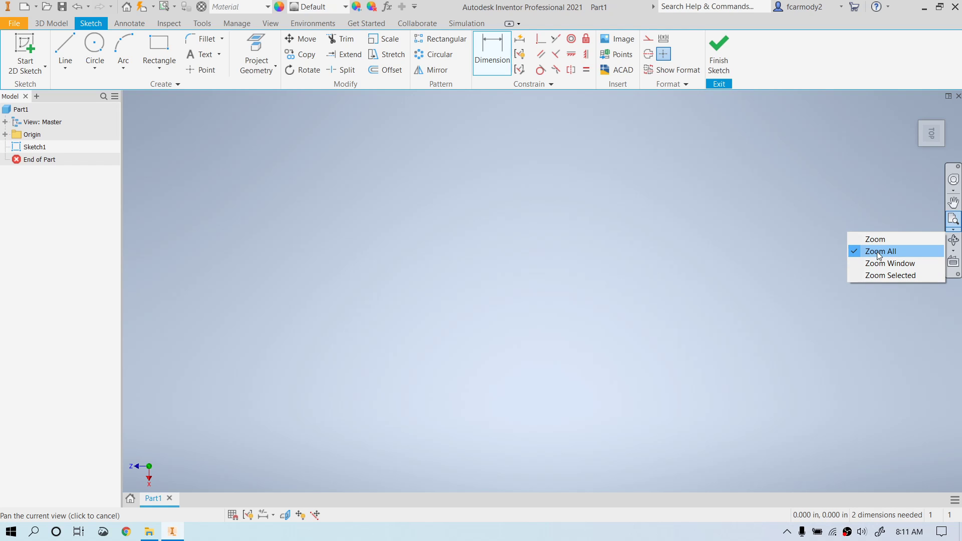
click(877, 251)
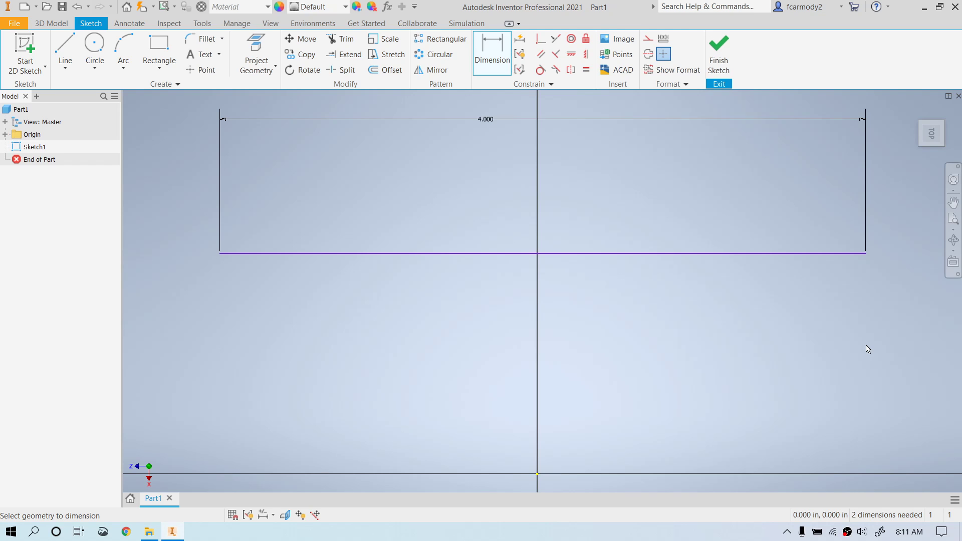
click(953, 219)
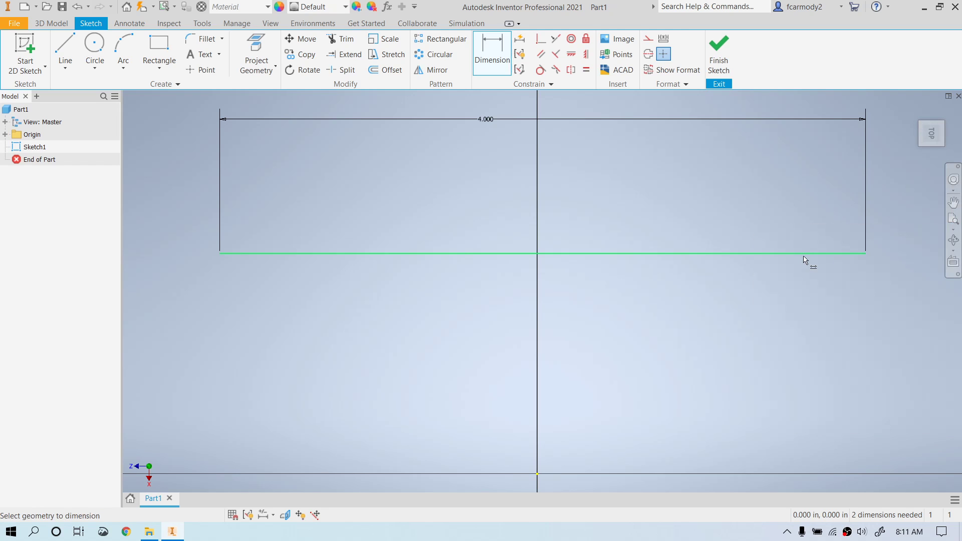
scroll(732, 304, up, 3)
scroll(732, 304, down, 5)
key(F2)
mouse_move(646, 338)
mouse_down()
mouse_move(460, 315)
mouse_move(434, 292)
mouse_up()
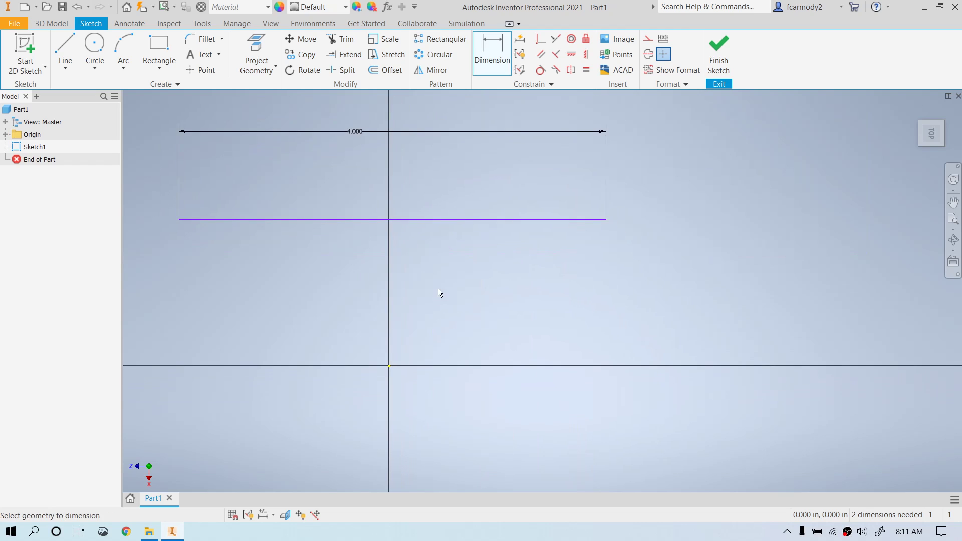
Step: Draw a circle about 2.08 in in diameter centred on the sketch origin, below the horizontal line
click(92, 46)
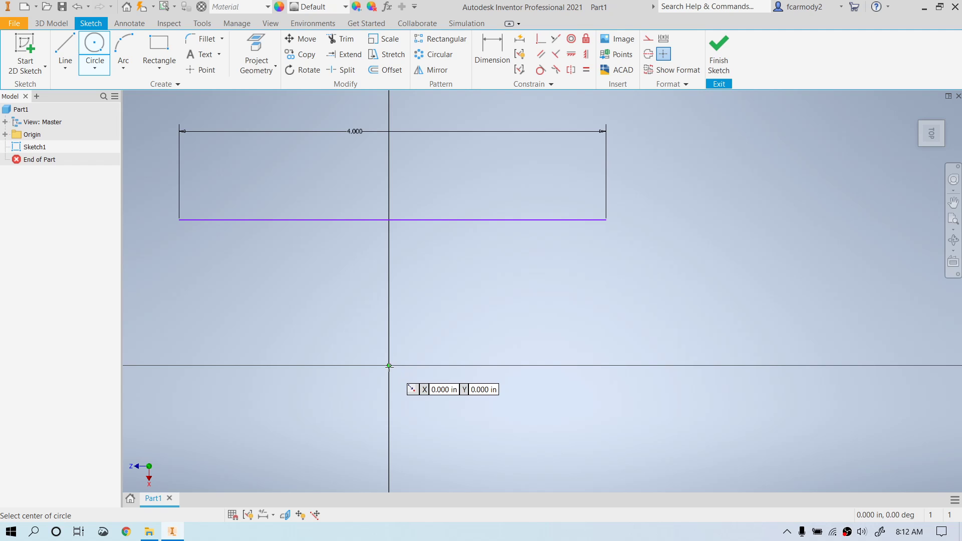
click(390, 366)
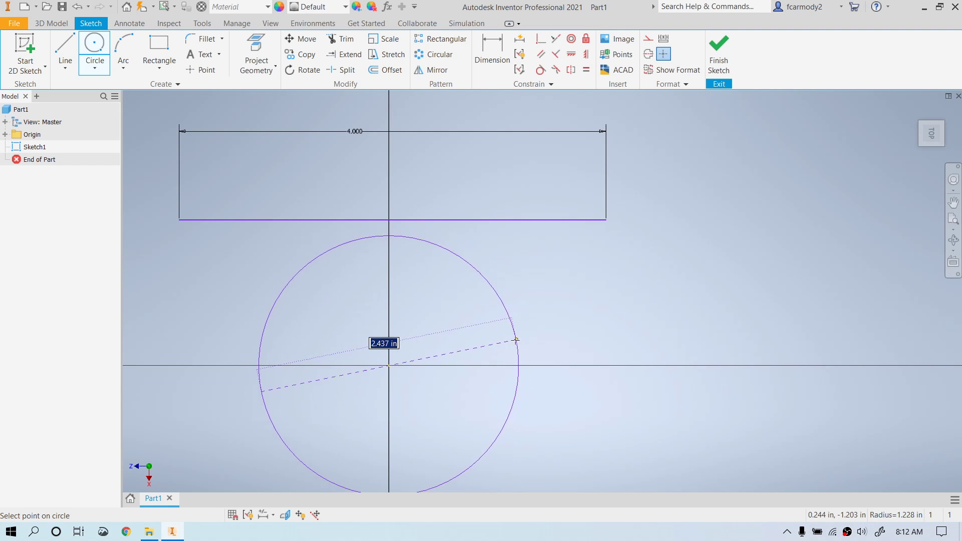
click(498, 344)
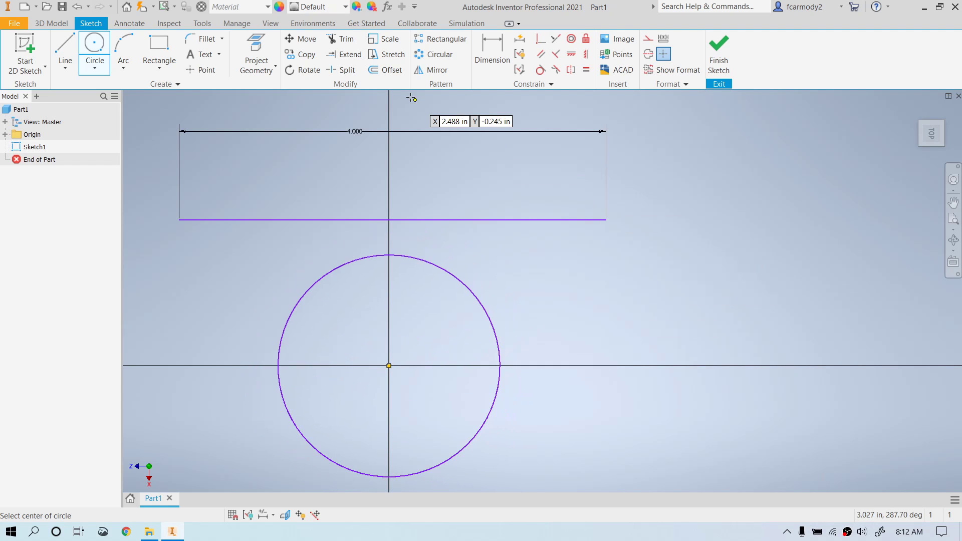
Step: Dimension the circle's diameter outside its upper right edge and set it to 2 cm
click(489, 39)
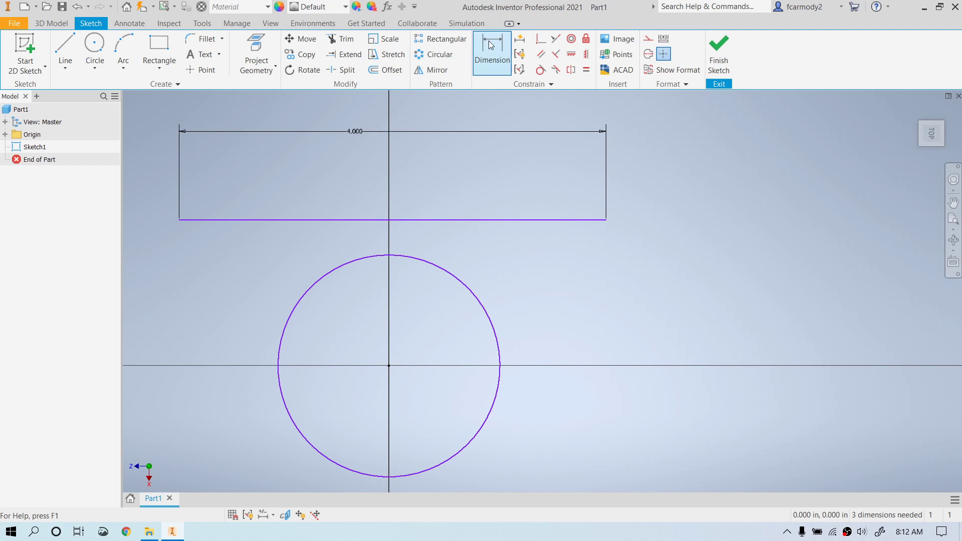
click(499, 336)
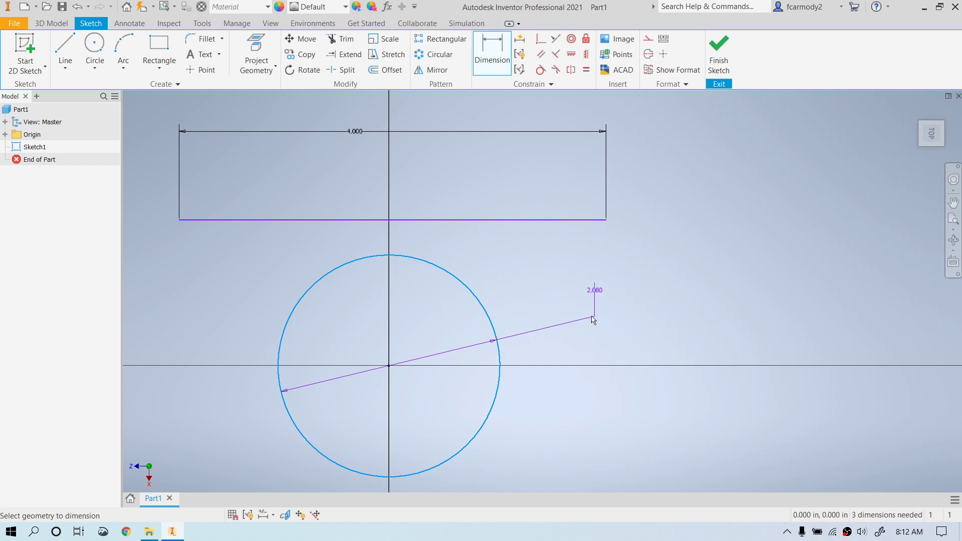
click(576, 317)
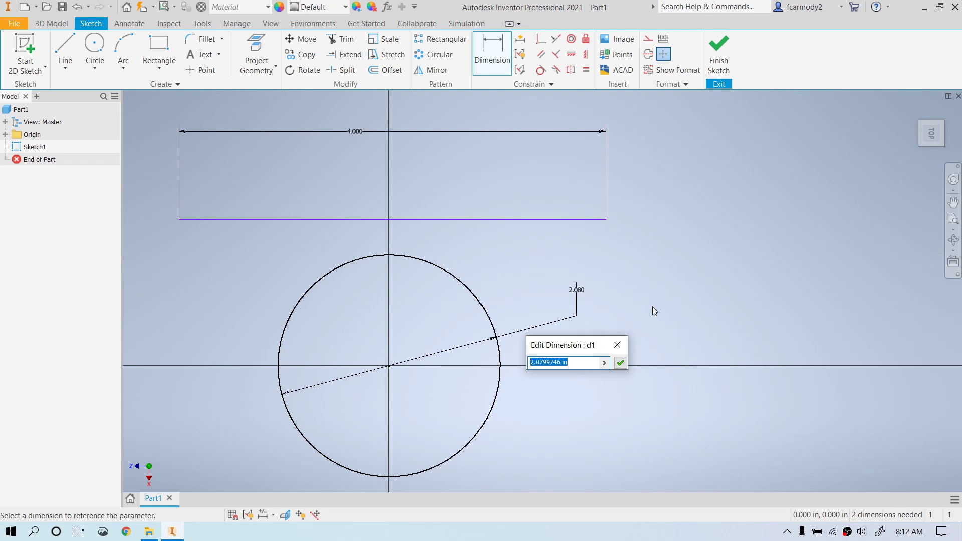
text(2)
text(cm)
key(Return)
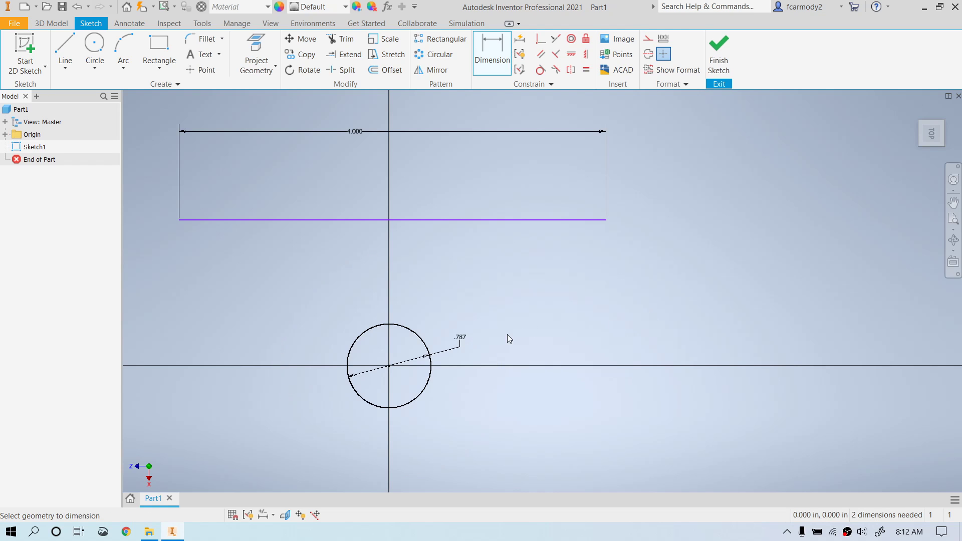
Step: Change the circle's diameter dimension to 2 in
click(462, 336)
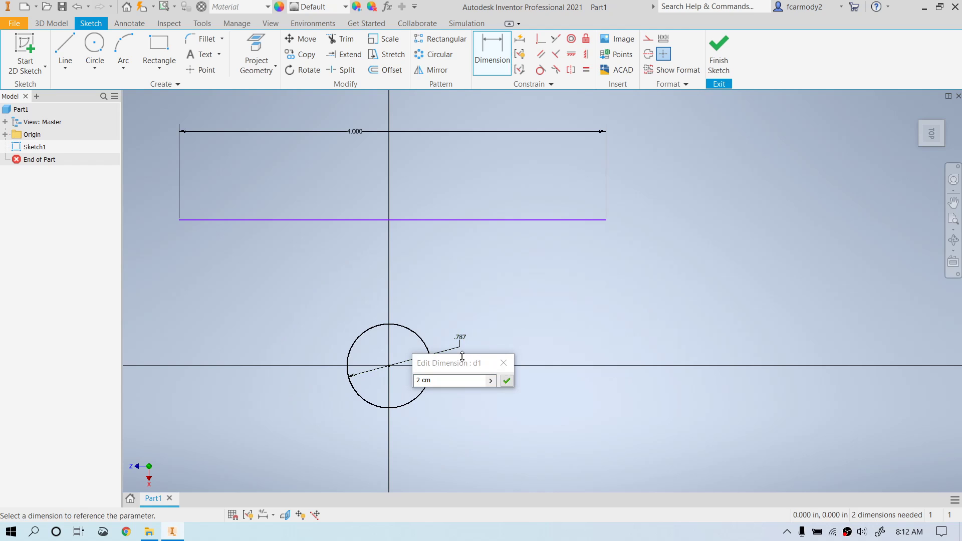
double_click(432, 379)
text(in)
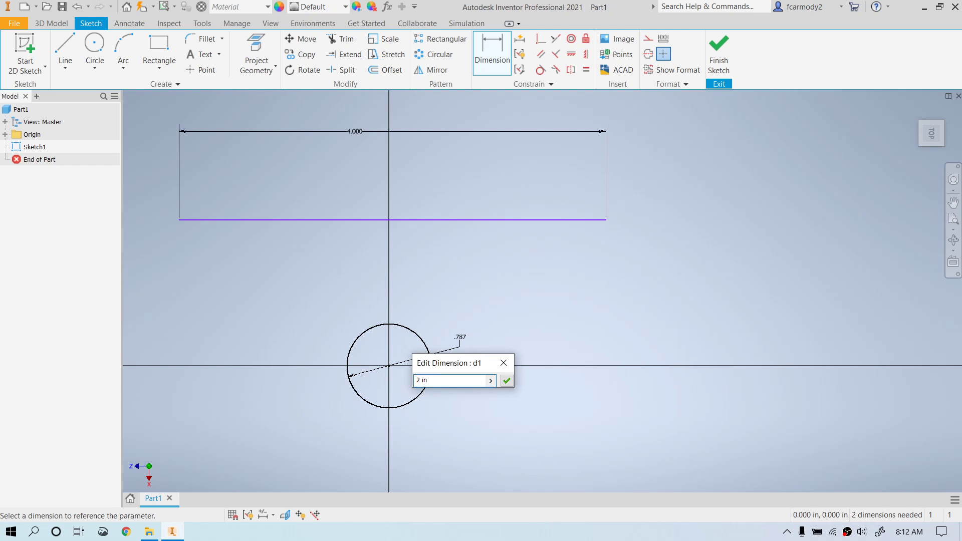
key(Return)
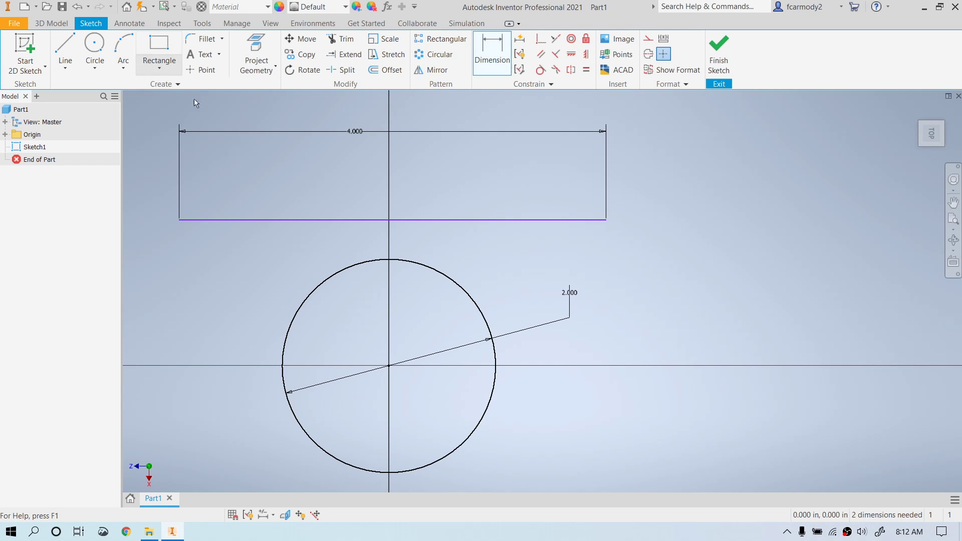
Step: Draw an upward-bulging three-point arc with a radius of about 1.4 in to the right of the line and circle
scroll(581, 280, up, 3)
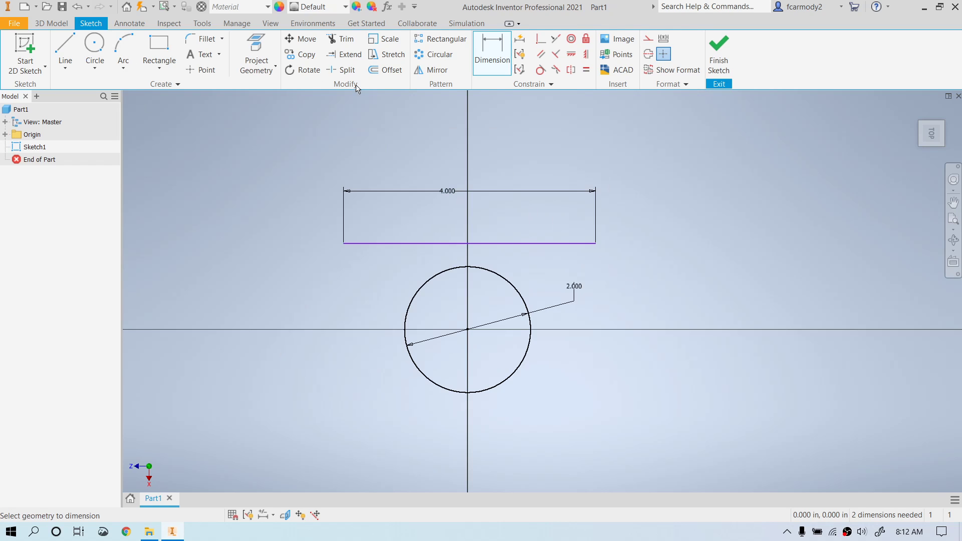
click(129, 46)
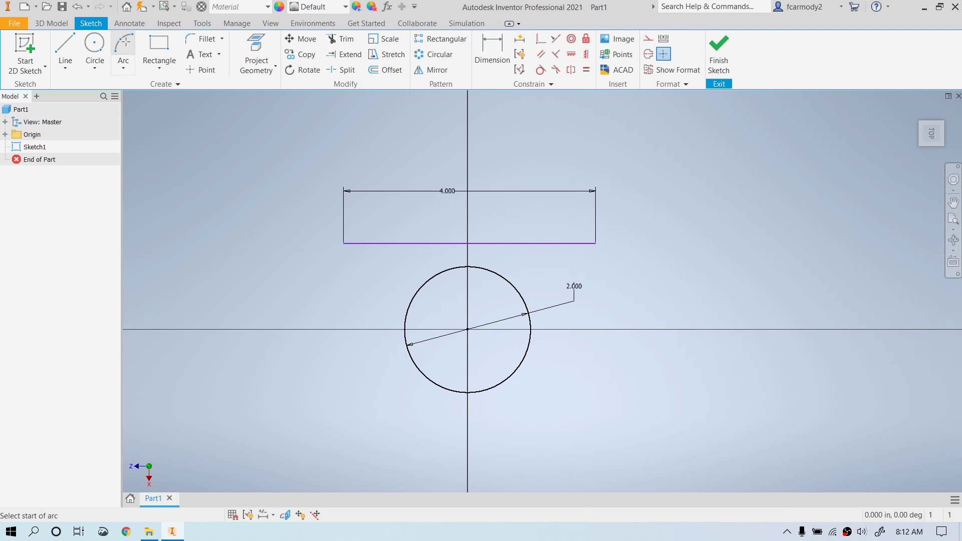
click(711, 280)
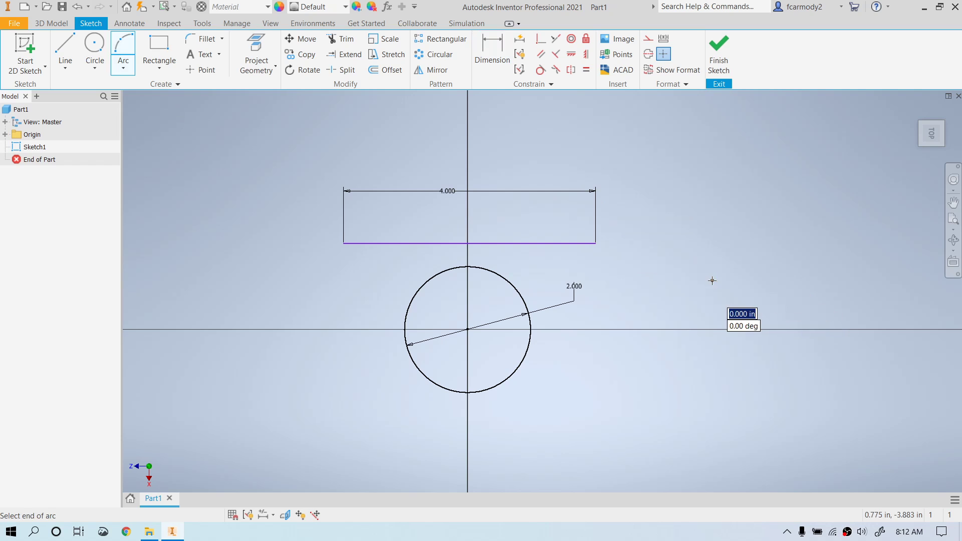
click(869, 280)
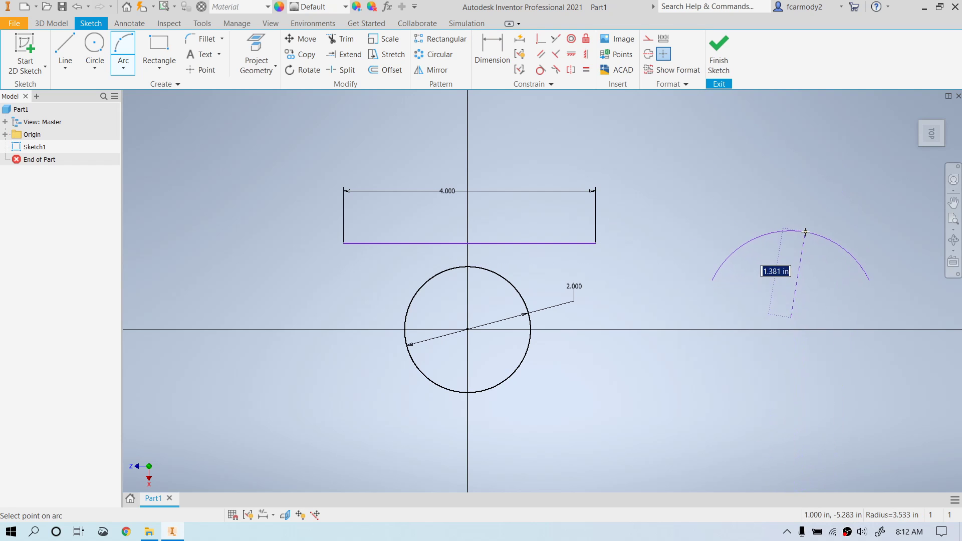
key(Escape)
click(807, 234)
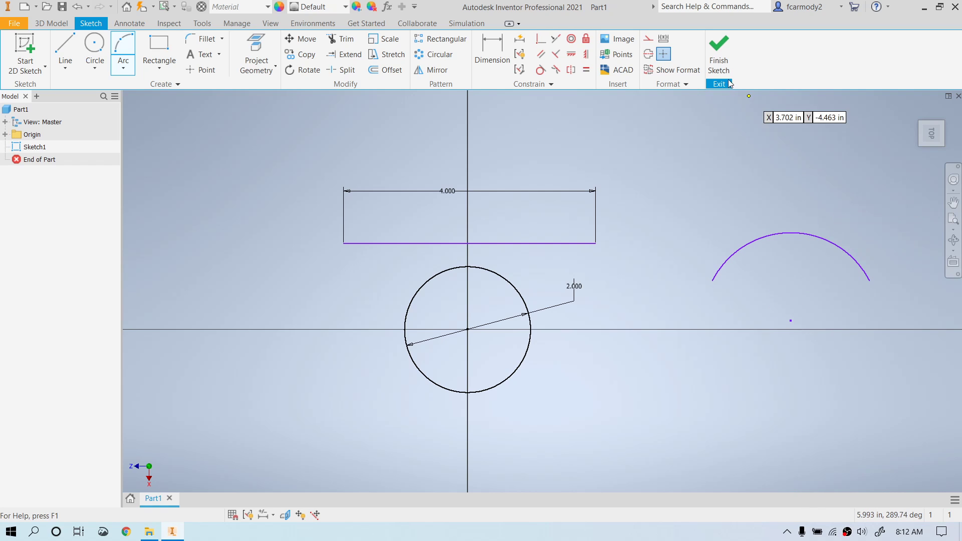
Step: Dimension the arc's radius to its upper left and set it to 2 in
click(493, 50)
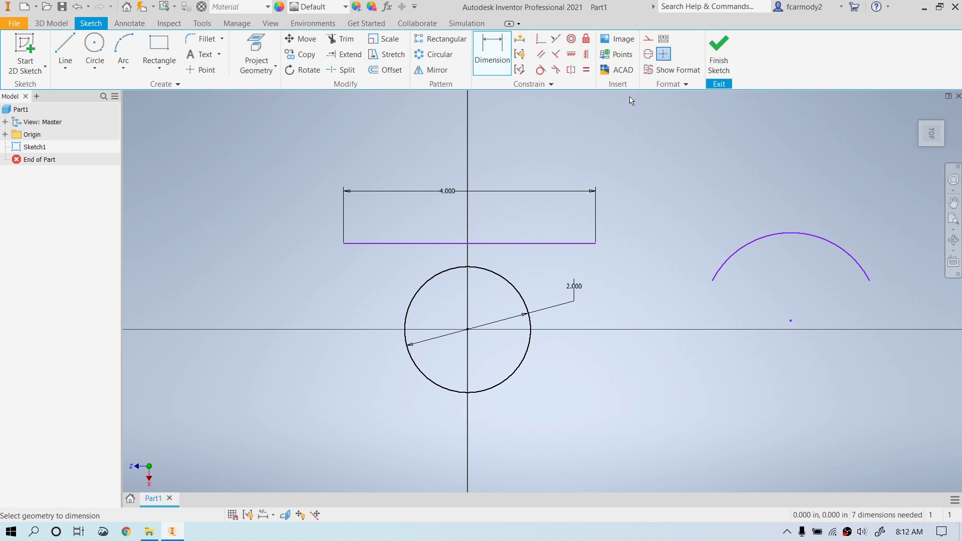
click(824, 240)
click(675, 184)
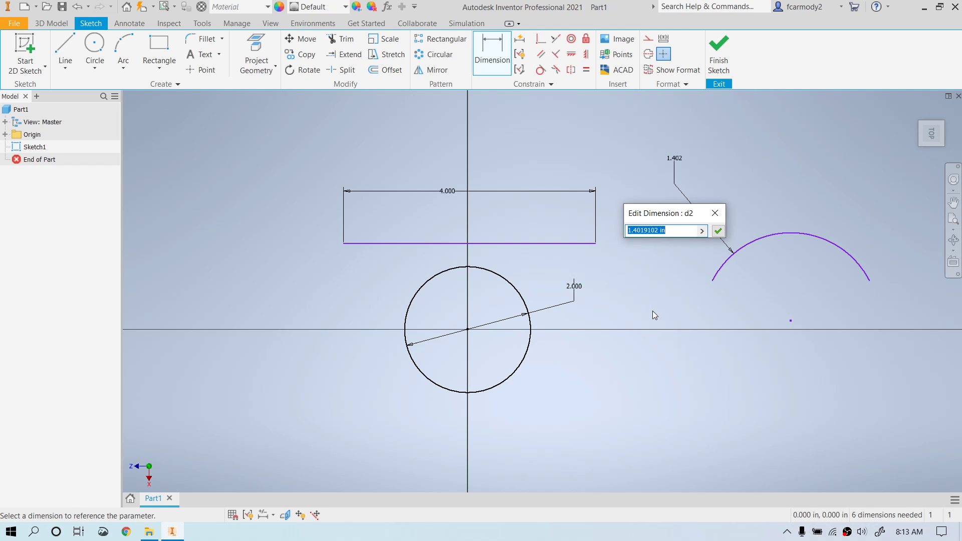
text(2)
key(Return)
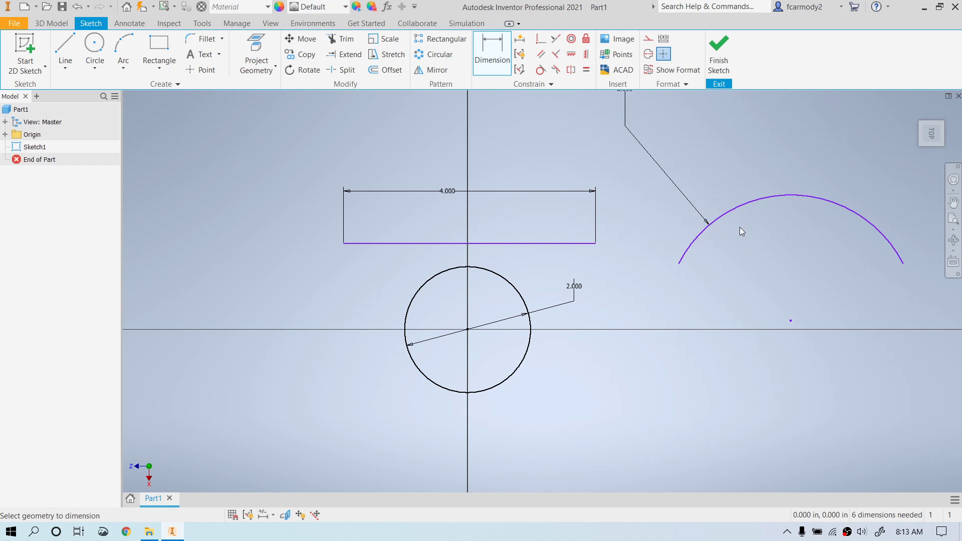
Step: Draw a two-point rectangle about 6.56 in wide and 3.22 in high to the left of the line and circle
scroll(766, 250, down, 2)
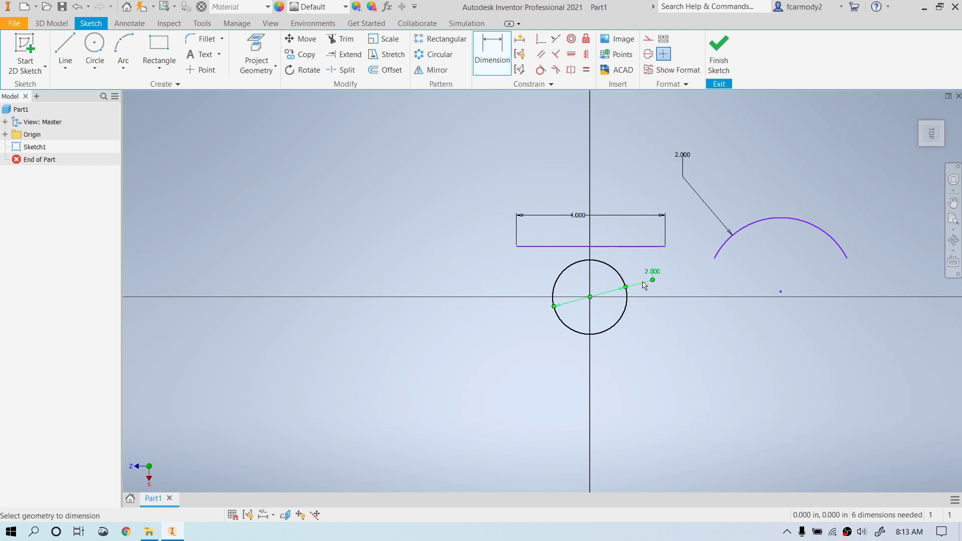
click(119, 73)
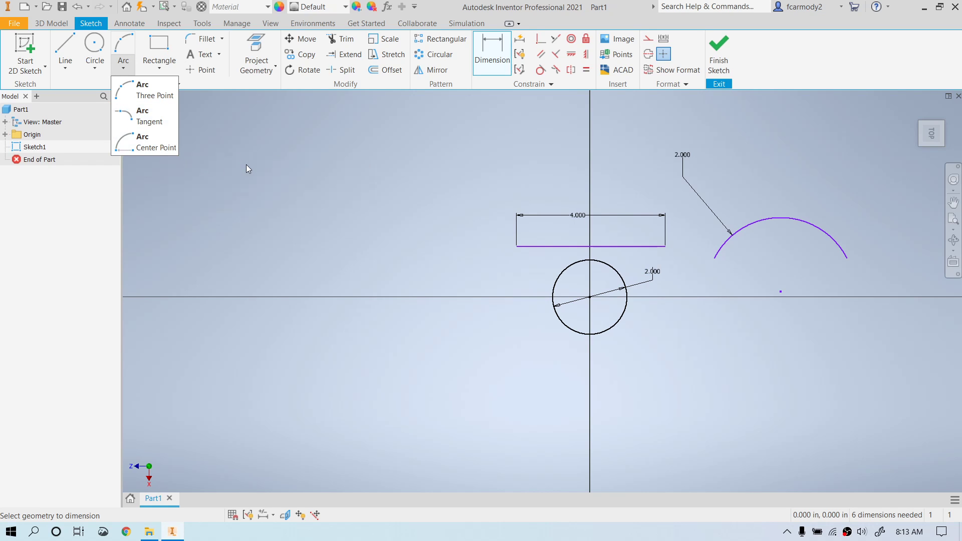
click(239, 123)
click(169, 49)
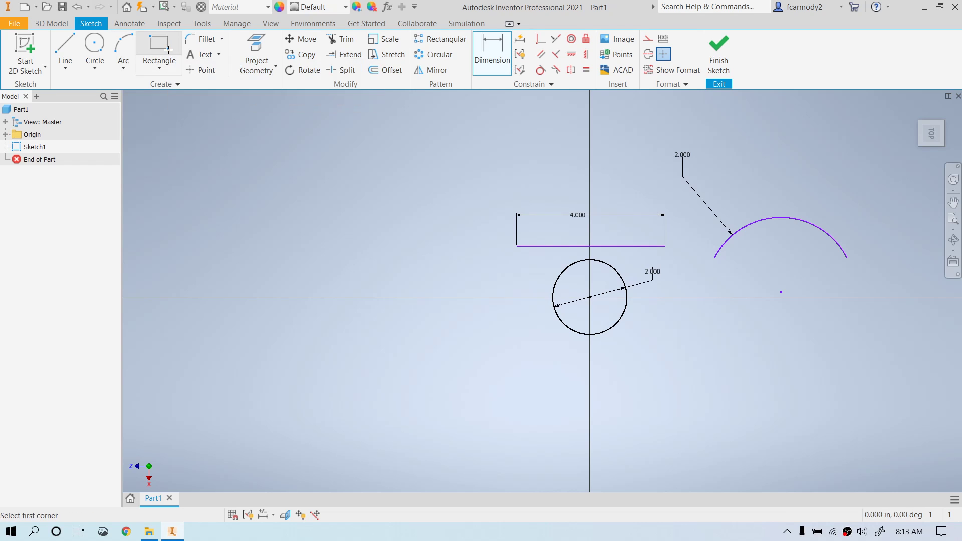
click(199, 266)
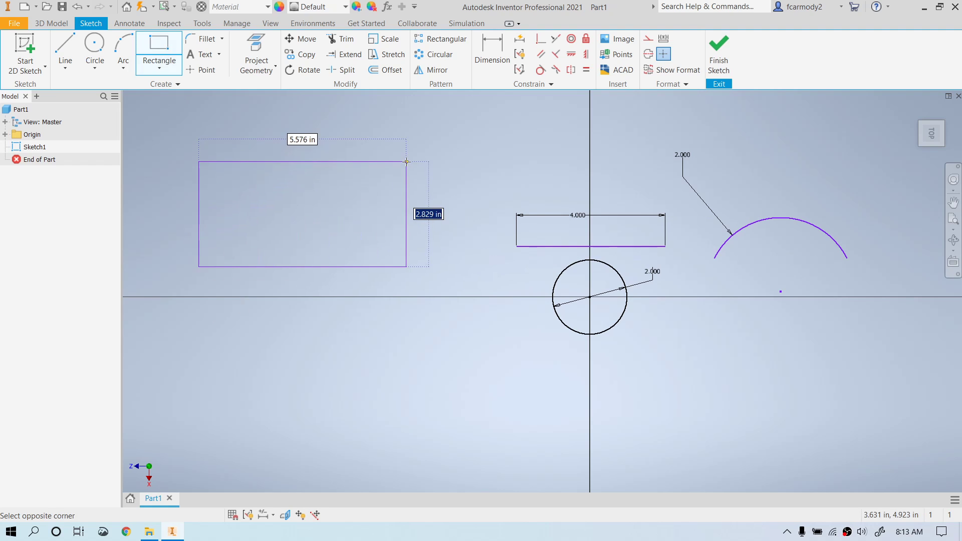
click(443, 147)
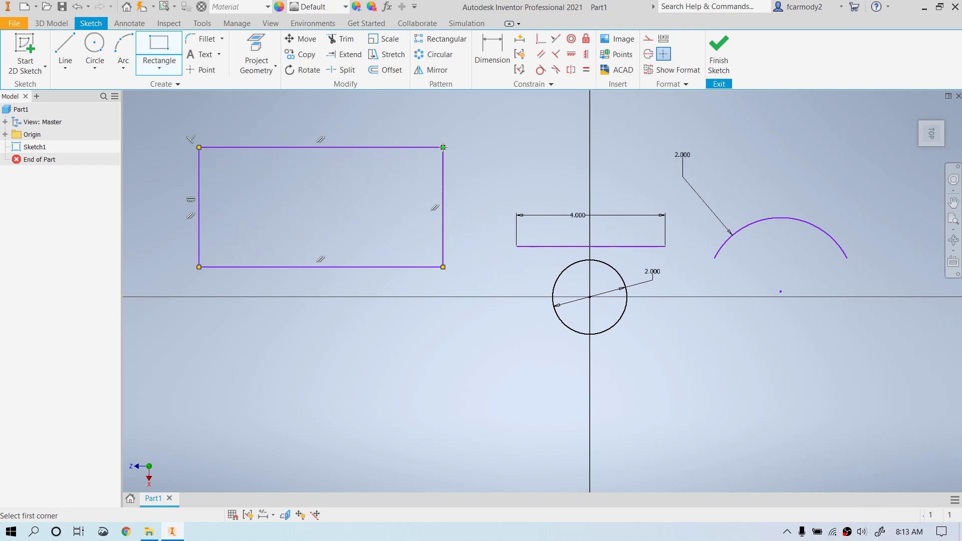
Step: Dimension the rectangle's width above its top edge as 6 in and its height beside the left edge as 4 in
click(497, 52)
click(325, 147)
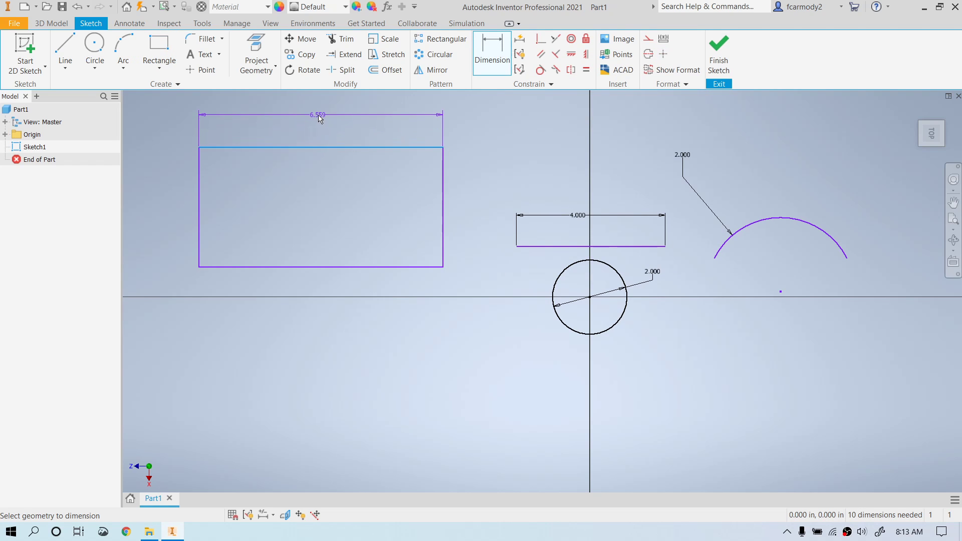
click(318, 115)
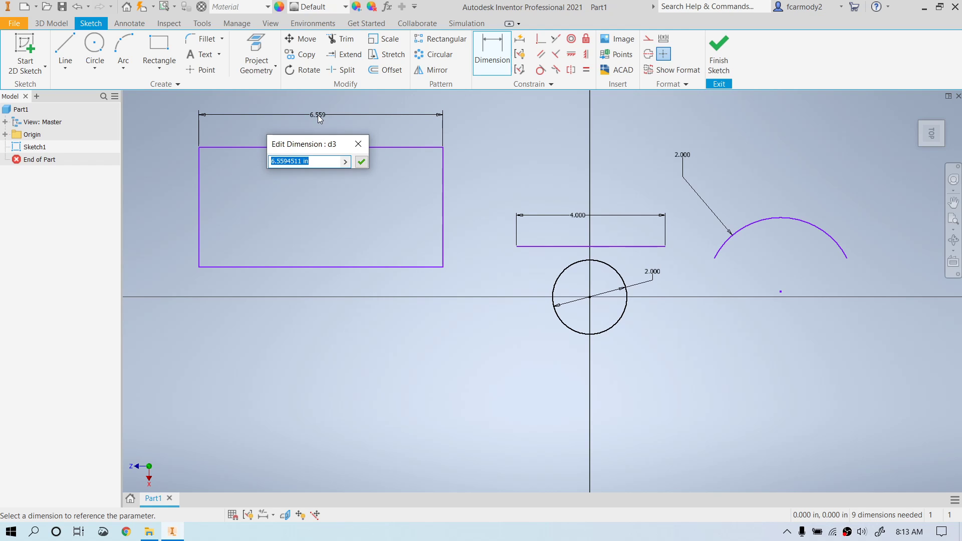
text(6)
key(Return)
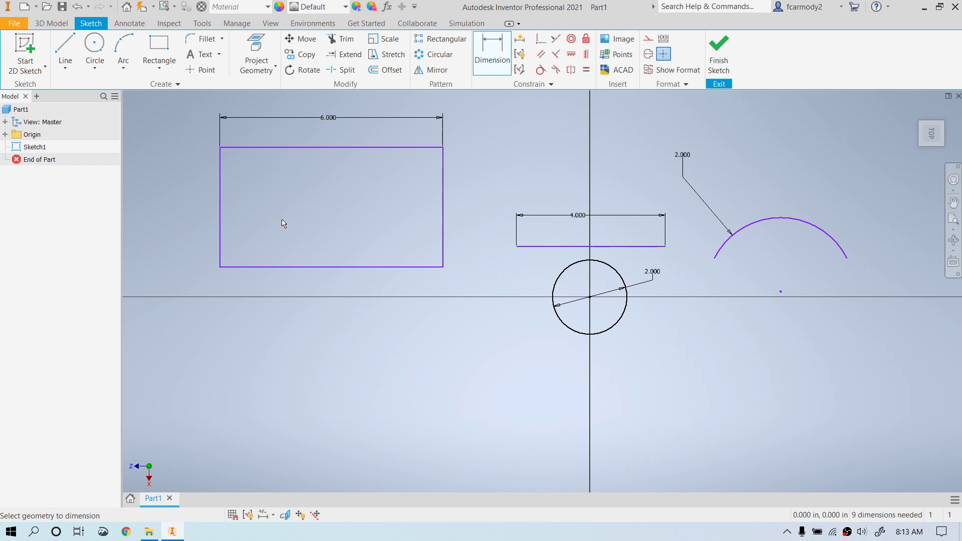
click(220, 219)
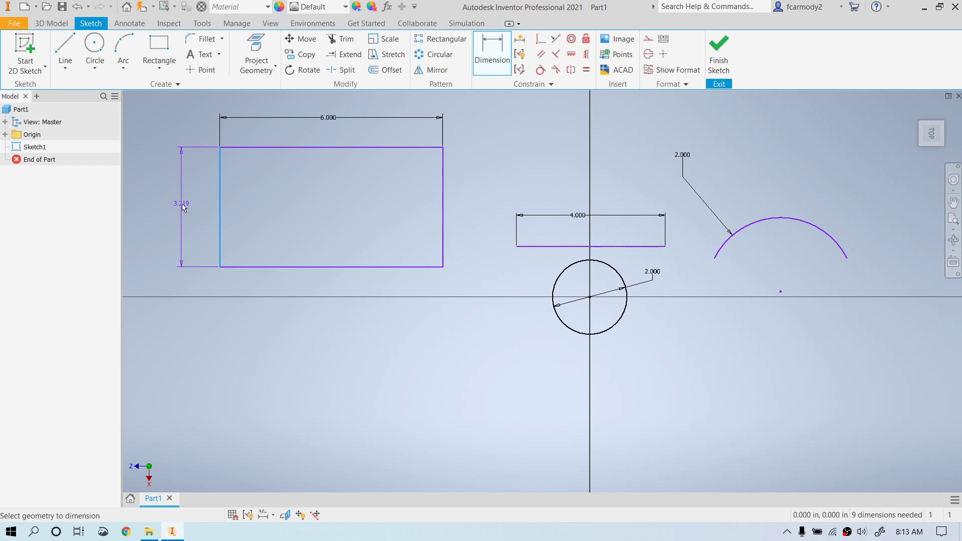
click(184, 207)
text(4in)
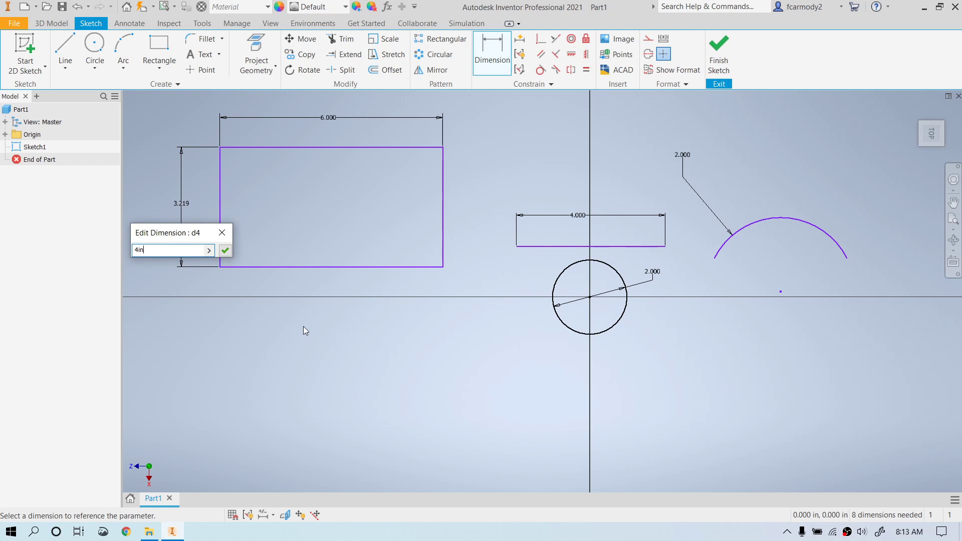
key(Return)
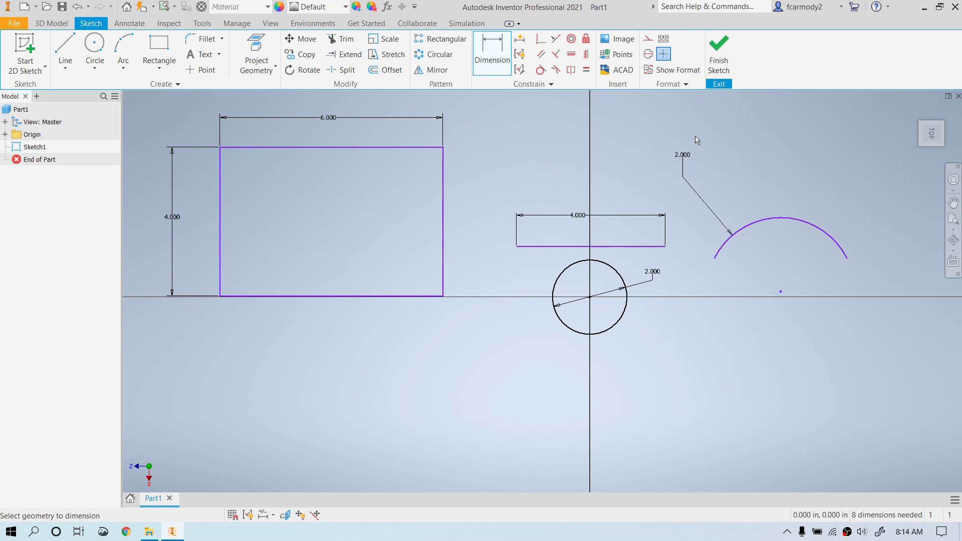
Step: Finish the sketch and look over the rectangle, line, circle and arc together in the 3D view
click(719, 57)
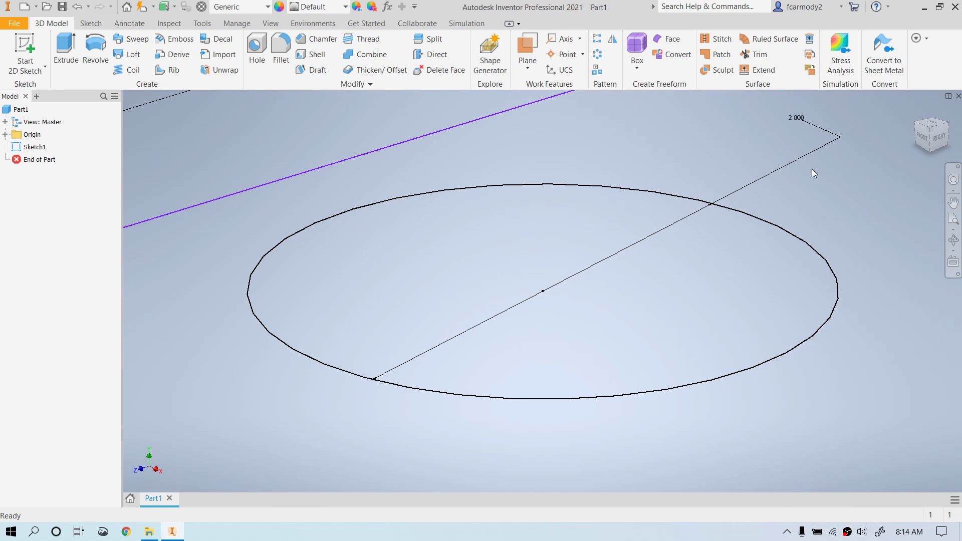
scroll(812, 170, up, 5)
scroll(812, 170, down, 6)
scroll(812, 170, down, 6)
mouse_move(867, 171)
middle_down()
mouse_move(791, 202)
mouse_move(710, 255)
middle_up()
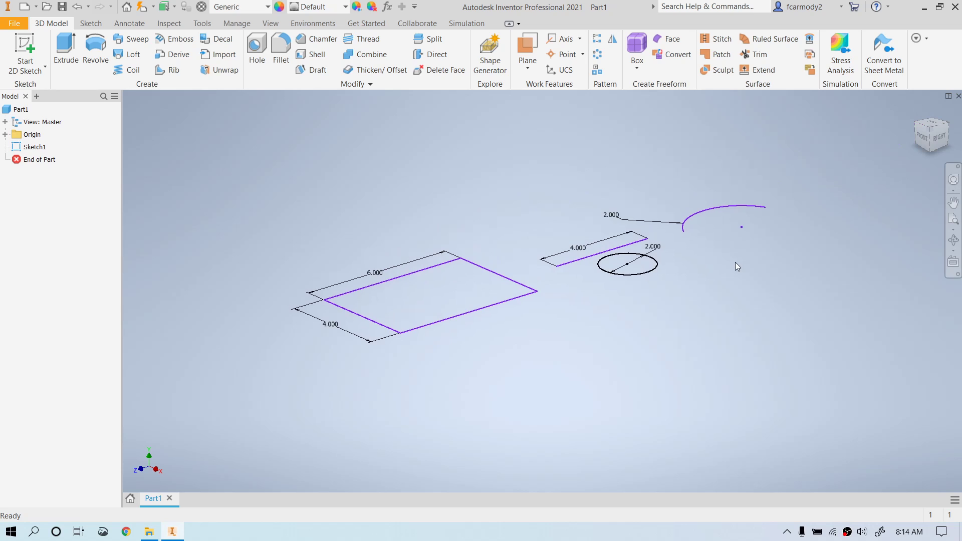